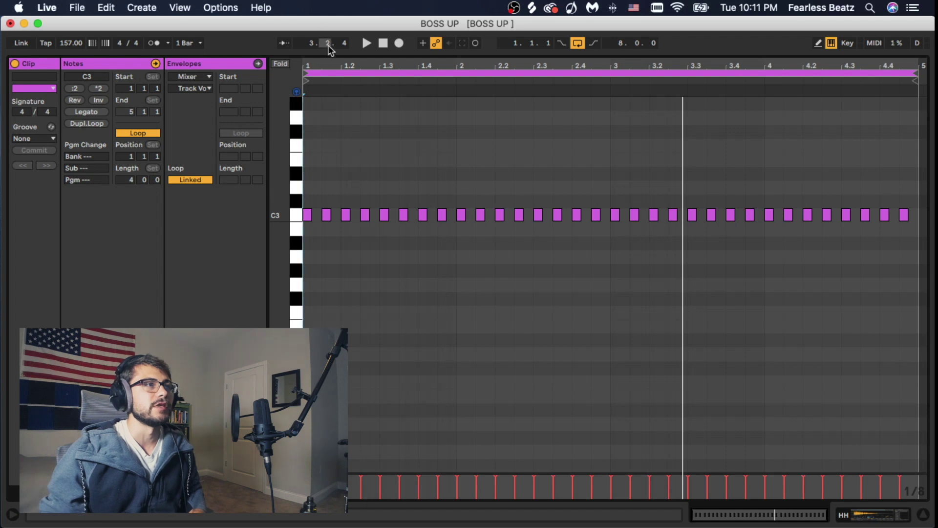
# - Turn on the triplet grid for the hi-hat clip so its note grid becomes 1/16T
pyautogui.moveTo(336, 61)
pyautogui.mouseDown()
pyautogui.moveTo(336, 76)
pyautogui.moveTo(336, 63)
pyautogui.mouseUp()
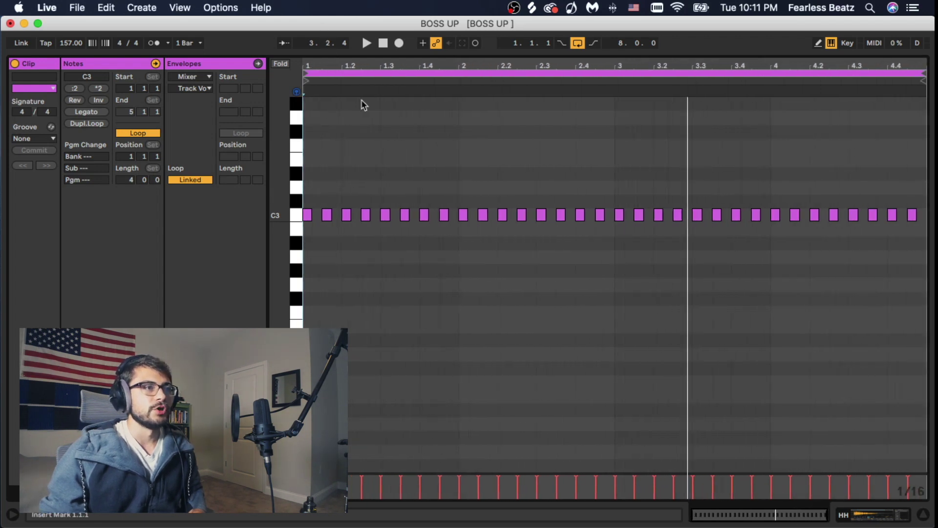
pyautogui.rightClick(470, 266)
pyautogui.click(510, 476)
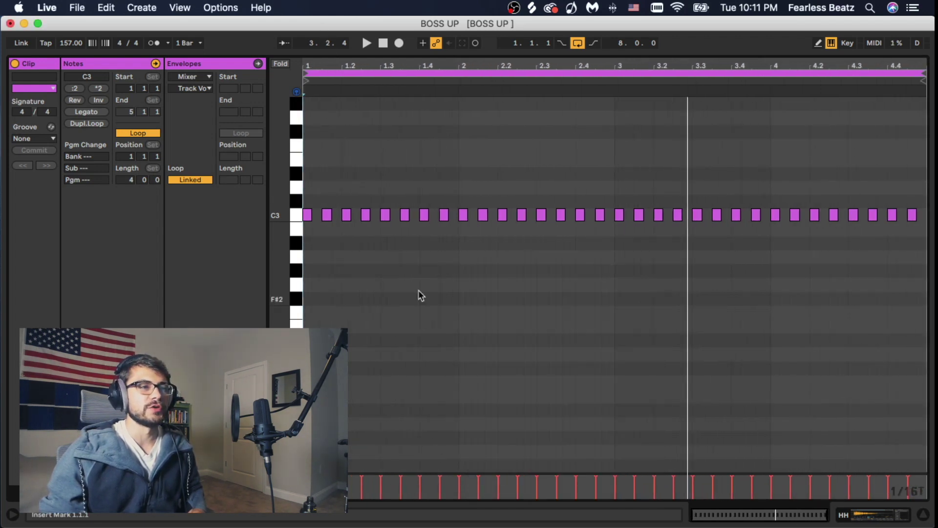
pyautogui.rightClick(382, 273)
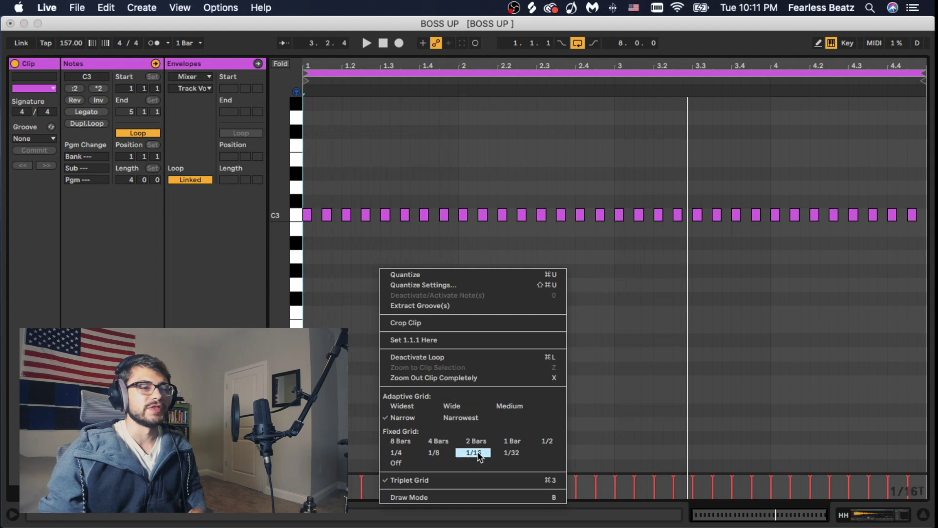
pyautogui.click(376, 228)
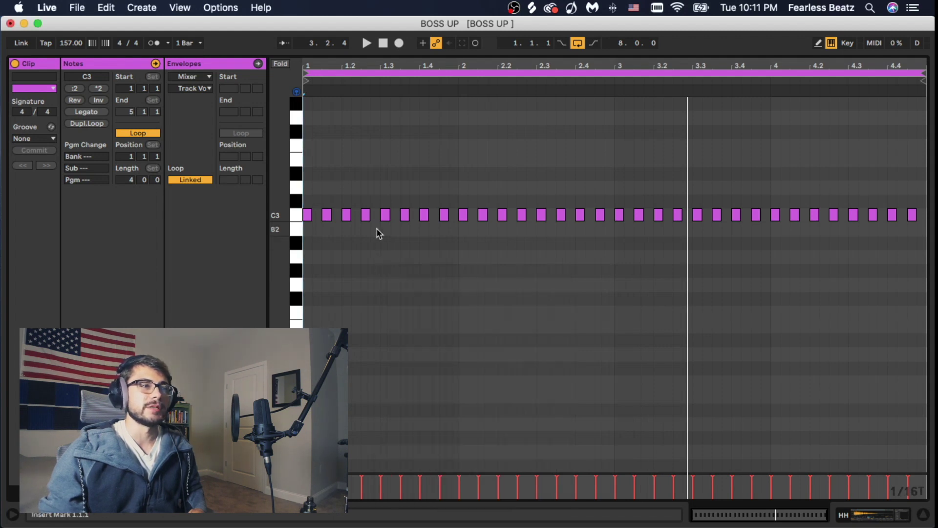
# - Set the clip's fixed grid to 1/32 while keeping triplets on
pyautogui.moveTo(331, 63); pyautogui.dragTo(330, 81)
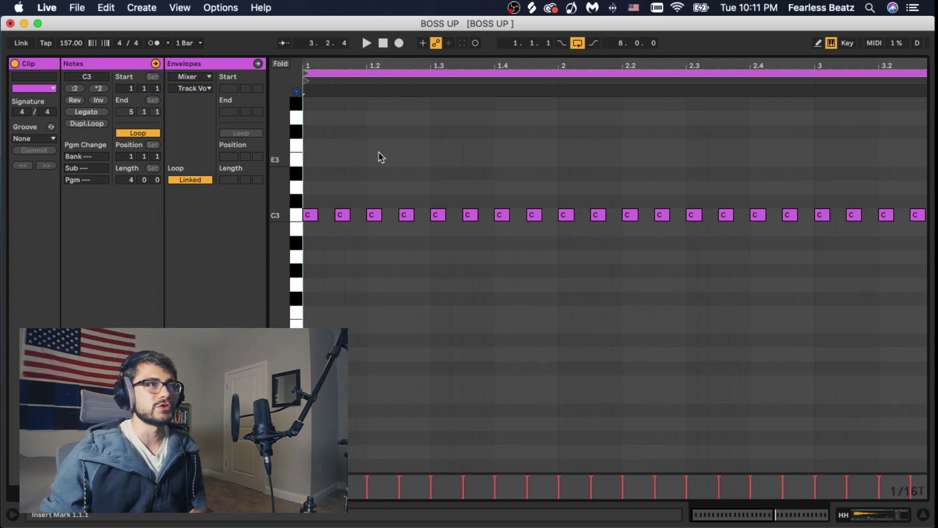
pyautogui.moveTo(374, 66); pyautogui.dragTo(375, 68)
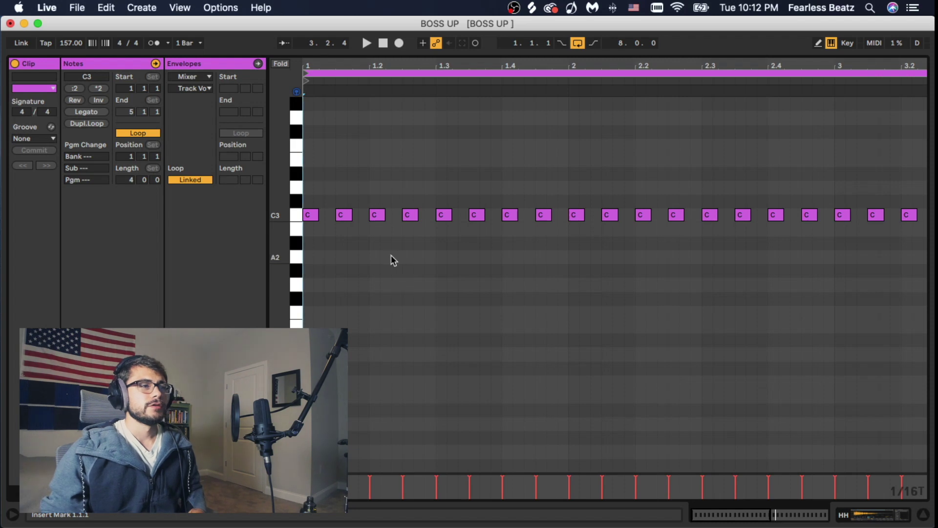
pyautogui.rightClick(390, 306)
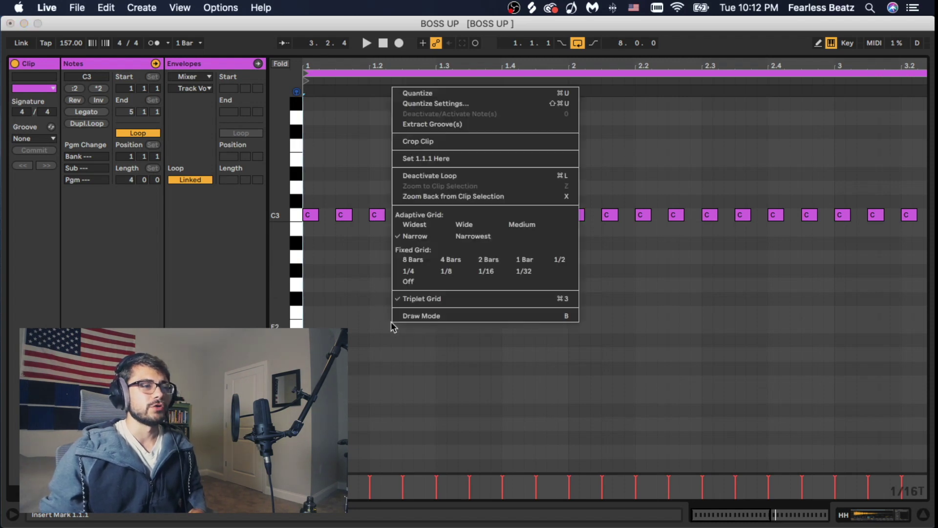
pyautogui.click(519, 275)
pyautogui.press('space')
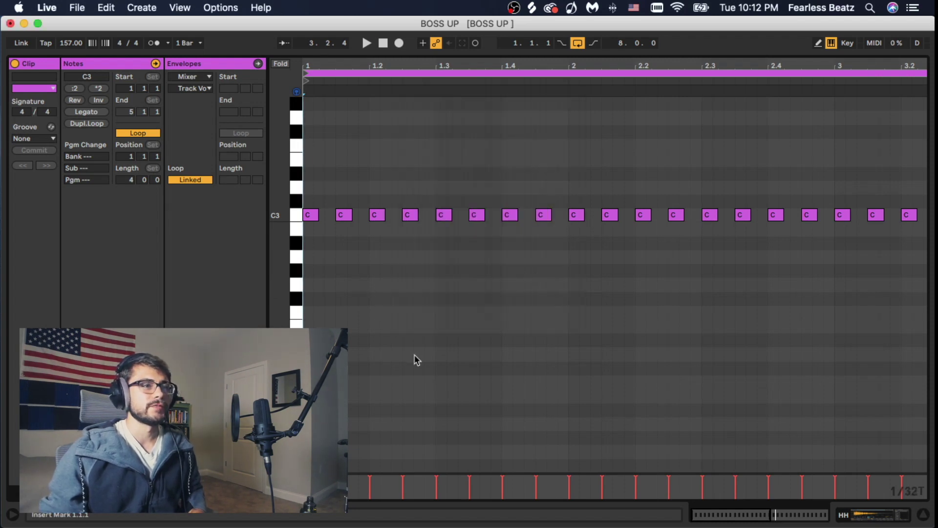
# - Add a six-note 1/32-triplet roll on F2 at beat 1.2, a D2 note at 1.4.3 and a matching D2 roll at bar 2
pyautogui.doubleClick(373, 313)
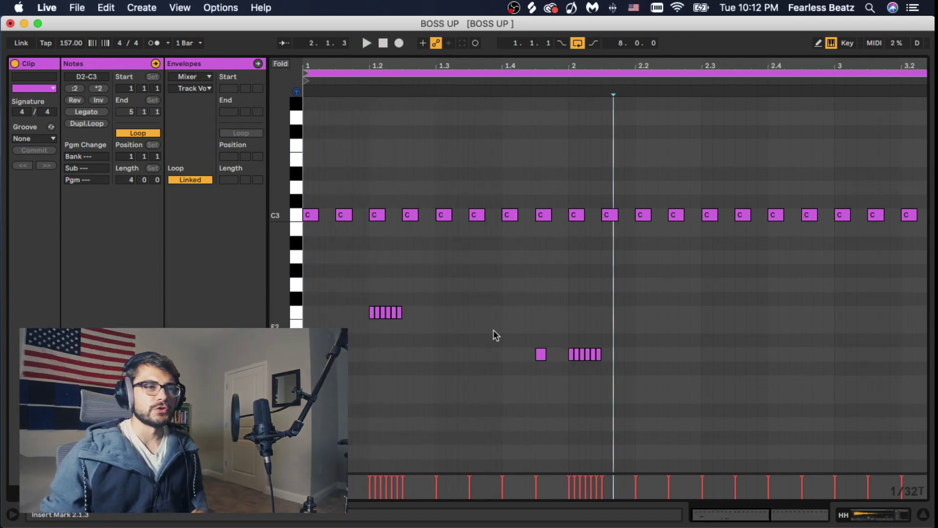
pyautogui.moveTo(494, 329); pyautogui.dragTo(625, 367)
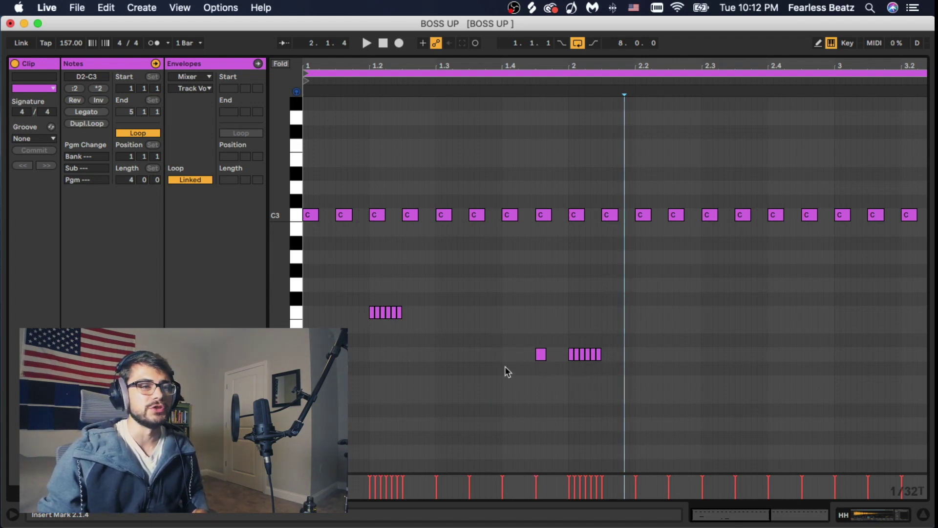
pyautogui.click(544, 355)
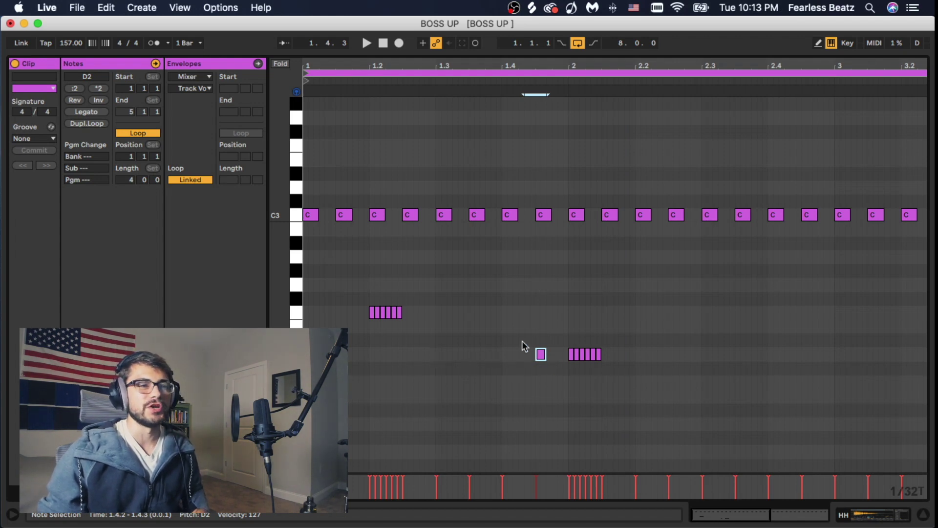
pyautogui.moveTo(548, 373); pyautogui.dragTo(547, 368)
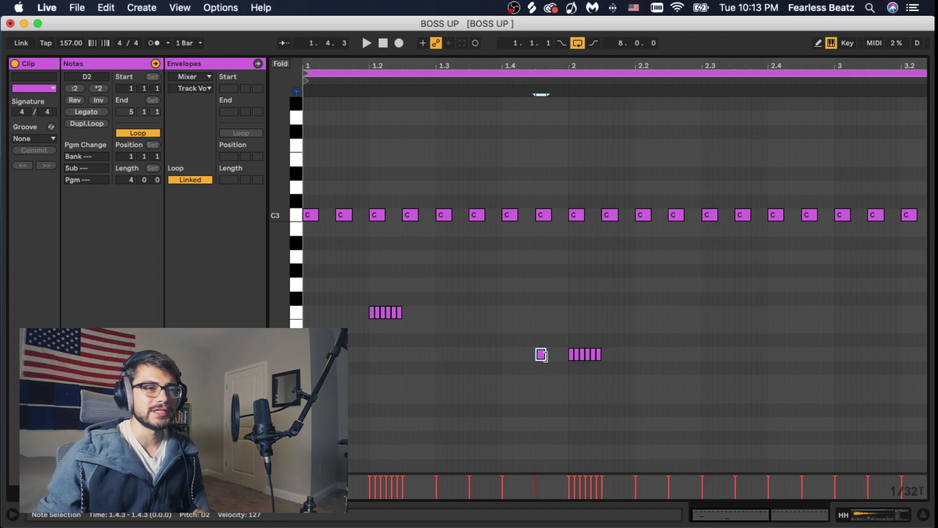
pyautogui.moveTo(557, 345); pyautogui.dragTo(644, 380)
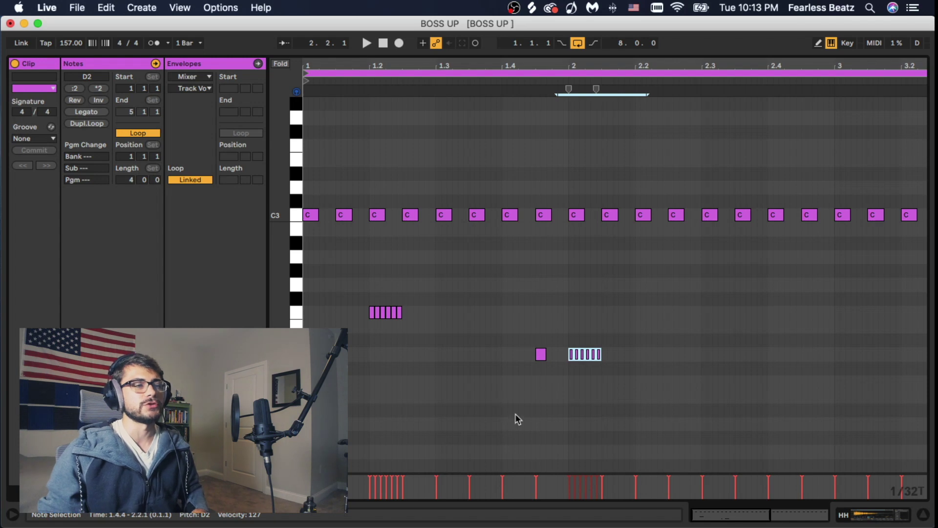
# - Add a single D2 note at beat 2.2 after the bar 2 roll and play the pattern back
pyautogui.press('space')
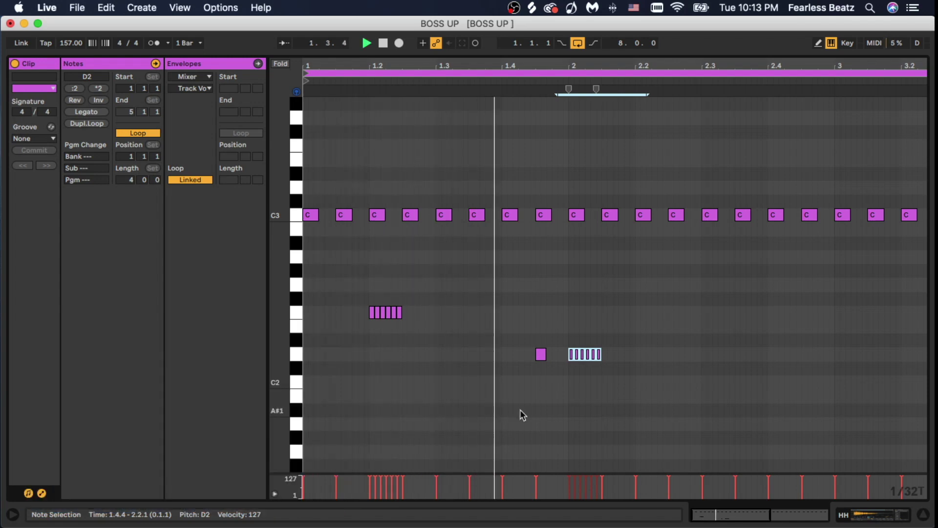
pyautogui.press('space')
pyautogui.click(635, 352)
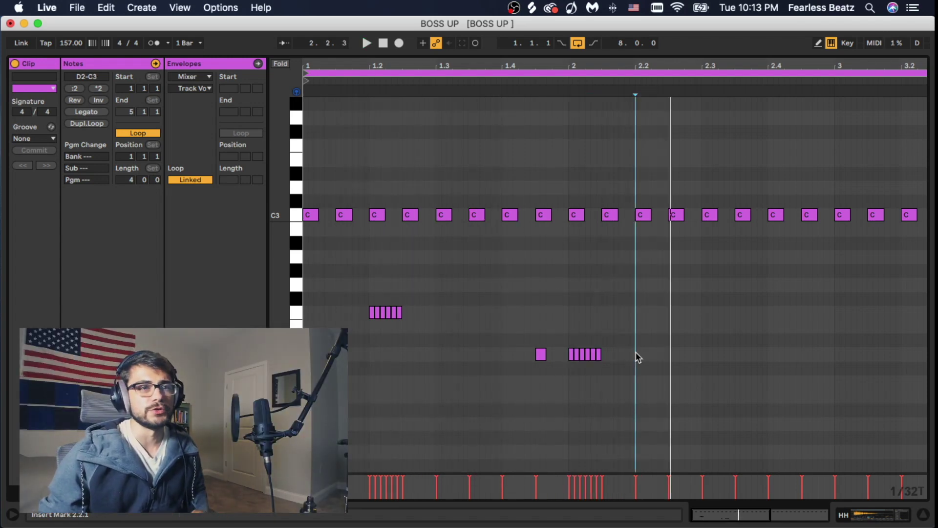
pyautogui.doubleClick(637, 354)
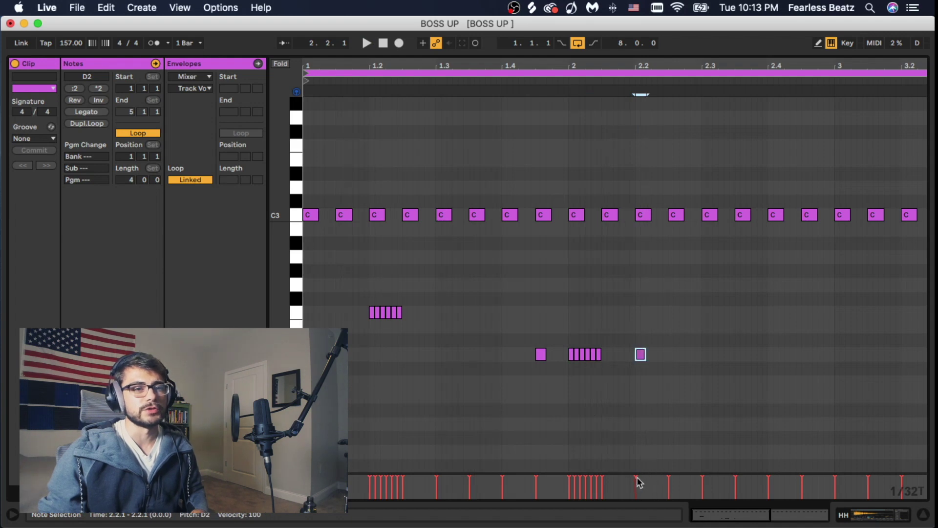
pyautogui.click(640, 424)
pyautogui.press('space')
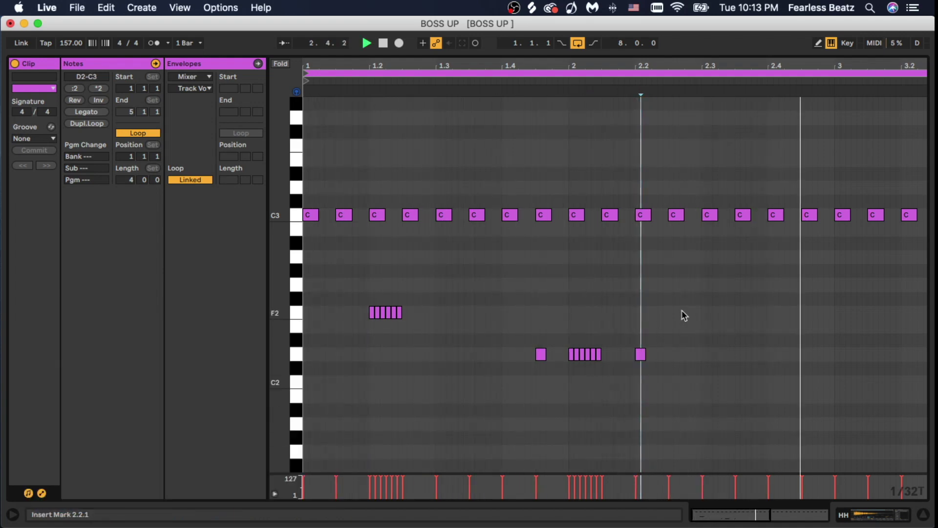
# - Duplicate the F2 and D2 notes of bars 1–2 into bars 3–4, with an extra F2 note at 3.1.3
pyautogui.moveTo(738, 67); pyautogui.dragTo(738, 33)
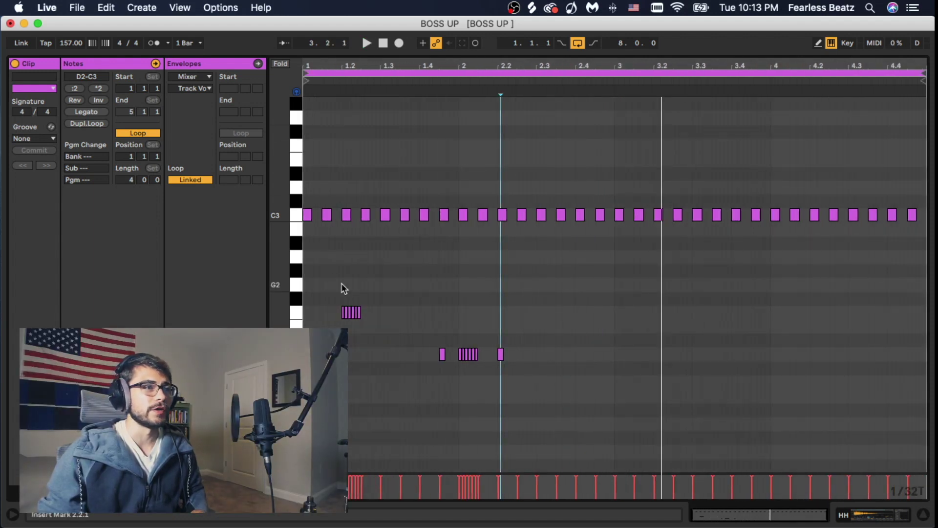
pyautogui.press('super+d')
pyautogui.press('space')
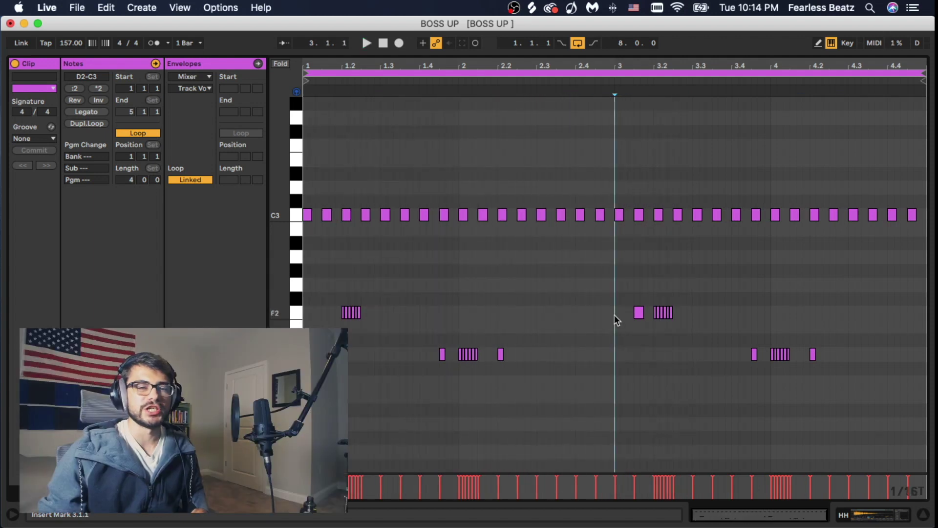
pyautogui.click(639, 313)
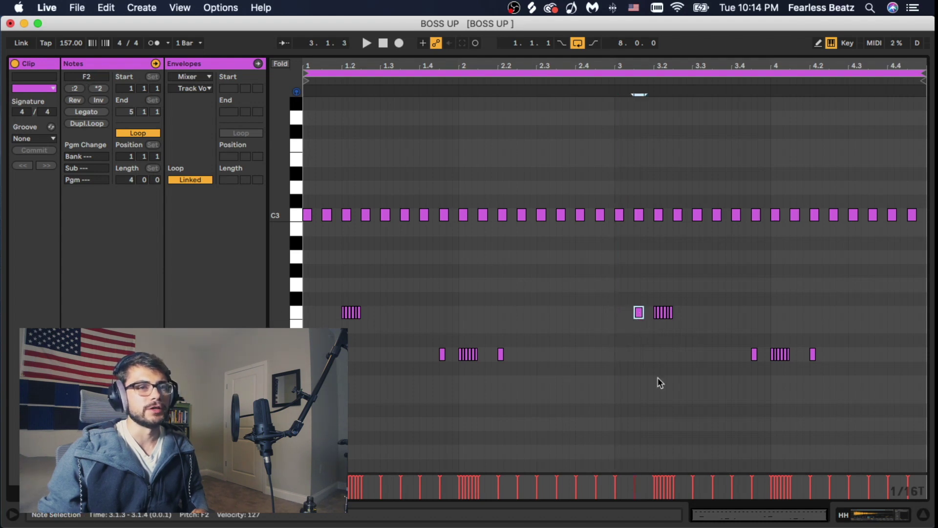
# - Delete the D2 note at beat 4.2 and play back the four-bar pattern
pyautogui.click(805, 328)
pyautogui.moveTo(804, 328); pyautogui.dragTo(840, 383)
pyautogui.press('Delete')
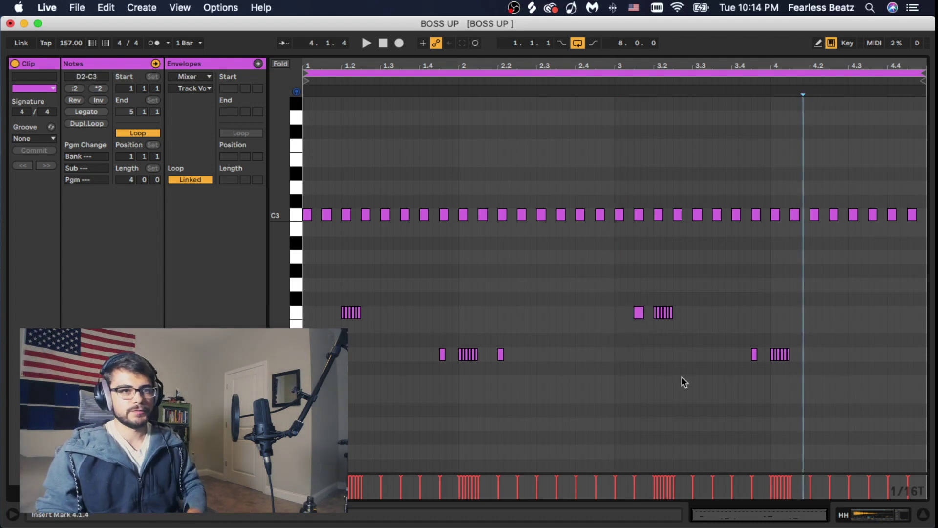
pyautogui.press('space')
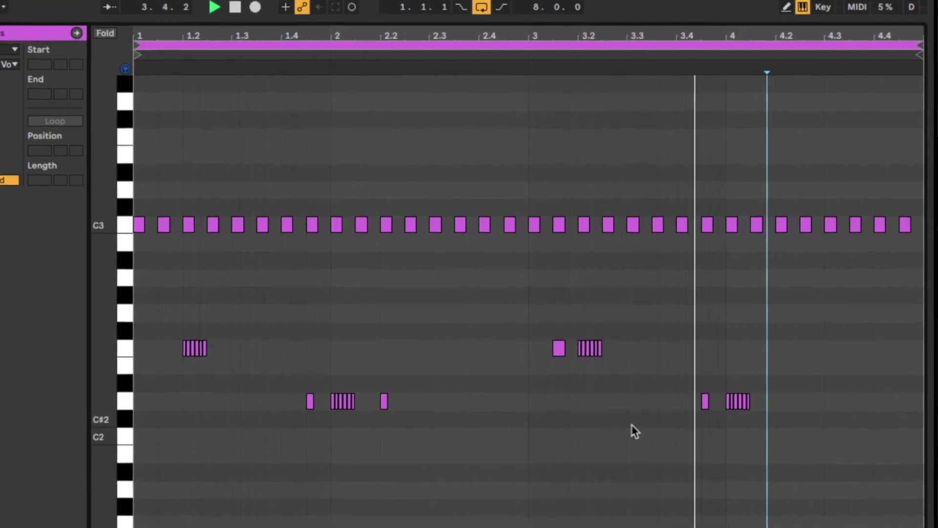
pyautogui.press('space')
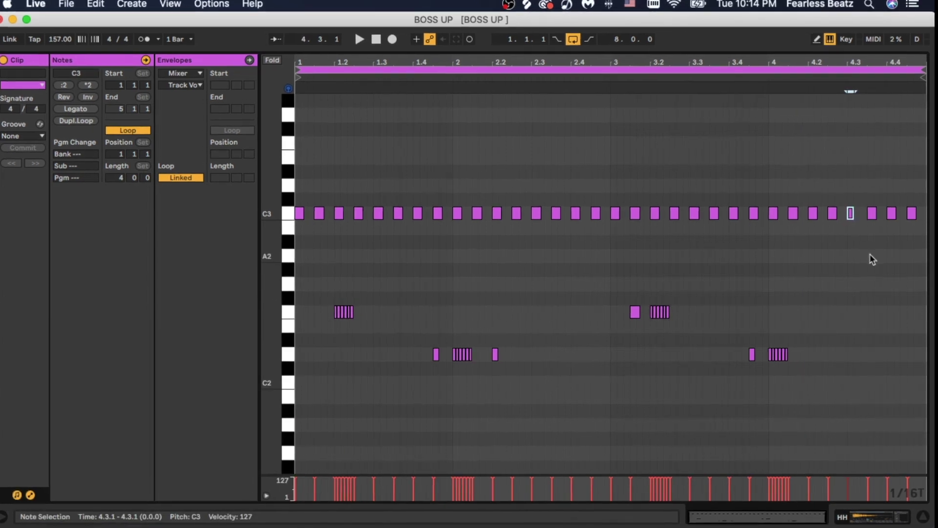
# - Duplicate the shortened C3 note at beat 4.3 repeatedly to build a roll up to beat 4.4
pyautogui.press('super+d')
pyautogui.press('super+d')
pyautogui.press('super+d')
pyautogui.press('super+d')
pyautogui.press('space')
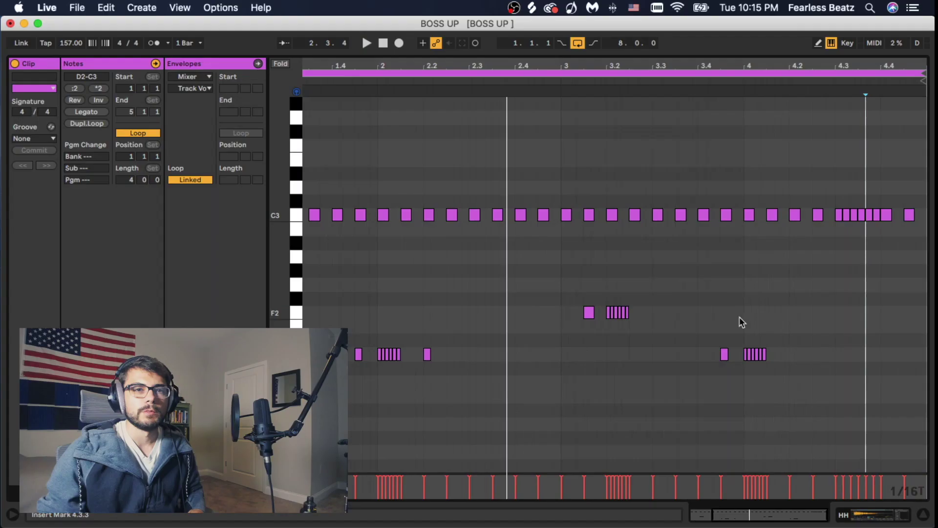
# - Place a copy of the six-note triplet roll on E2 at 4.2.3 and listen to the loop
pyautogui.press('space')
pyautogui.moveTo(739, 317); pyautogui.dragTo(815, 334)
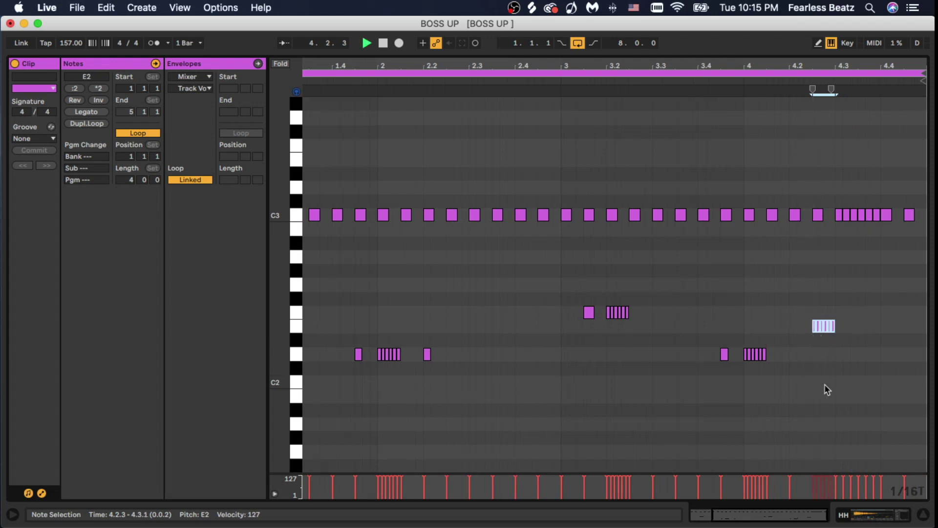
pyautogui.click(801, 318)
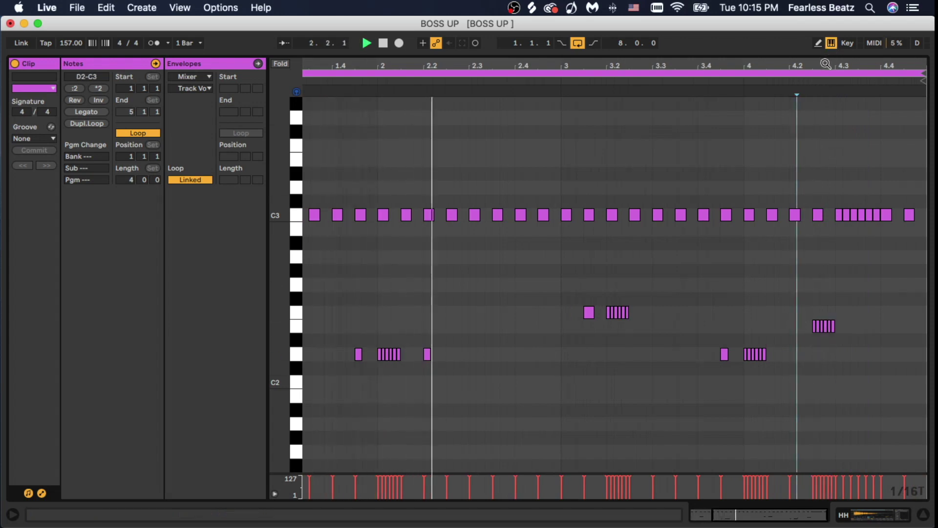
pyautogui.moveTo(826, 65); pyautogui.dragTo(826, 55)
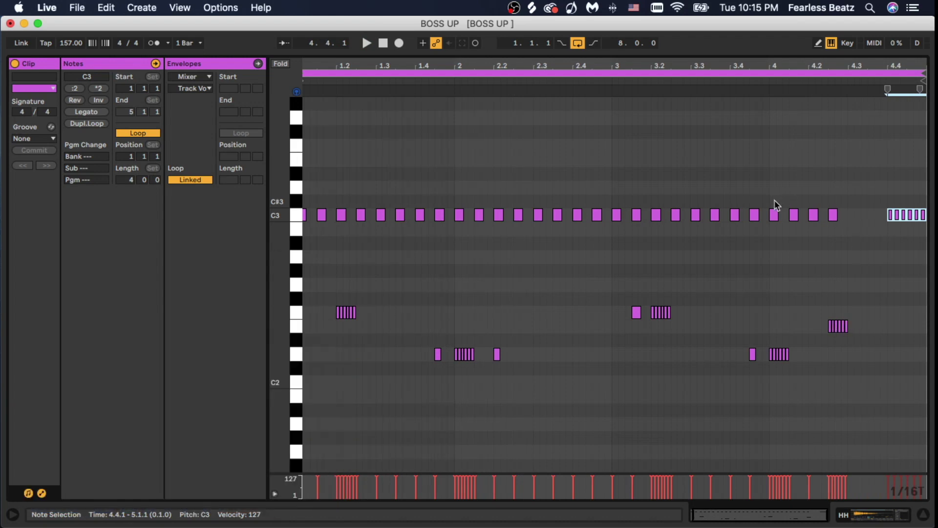
# - Duplicate the two C3 notes of beat 4.2 into the gap on beat 4.3 and play the result
pyautogui.moveTo(805, 198); pyautogui.dragTo(855, 222)
pyautogui.press('super+d')
pyautogui.click(863, 259)
pyautogui.press('space')
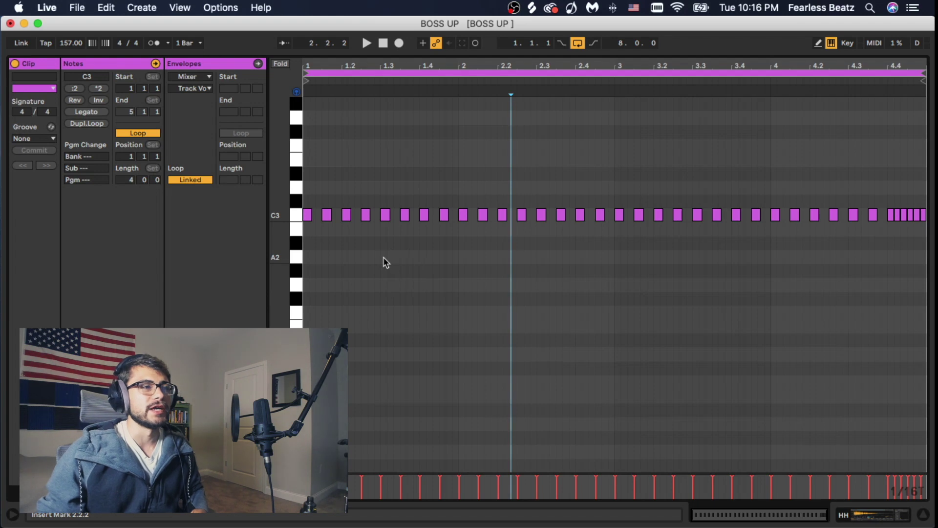
# - Add an A2 note at beat 1.3 below the C3 hi-hats and play it back
pyautogui.doubleClick(383, 257)
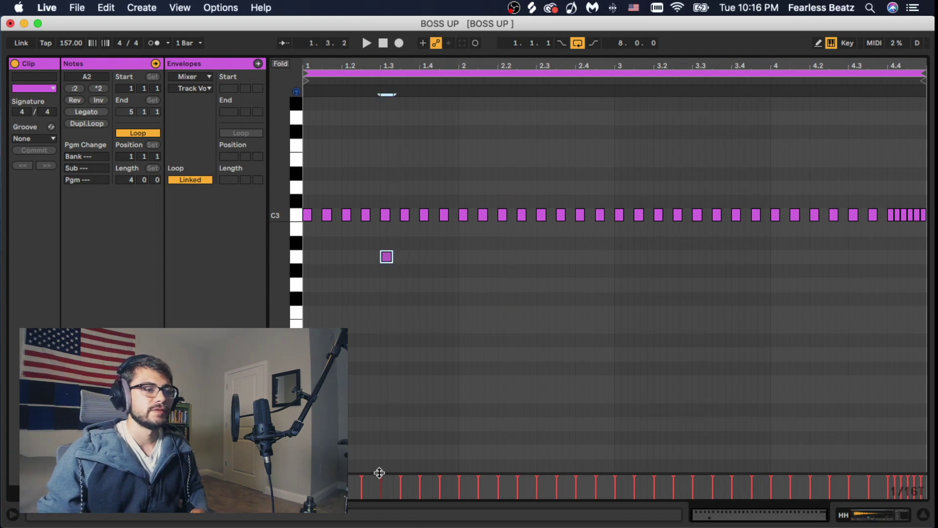
pyautogui.click(399, 370)
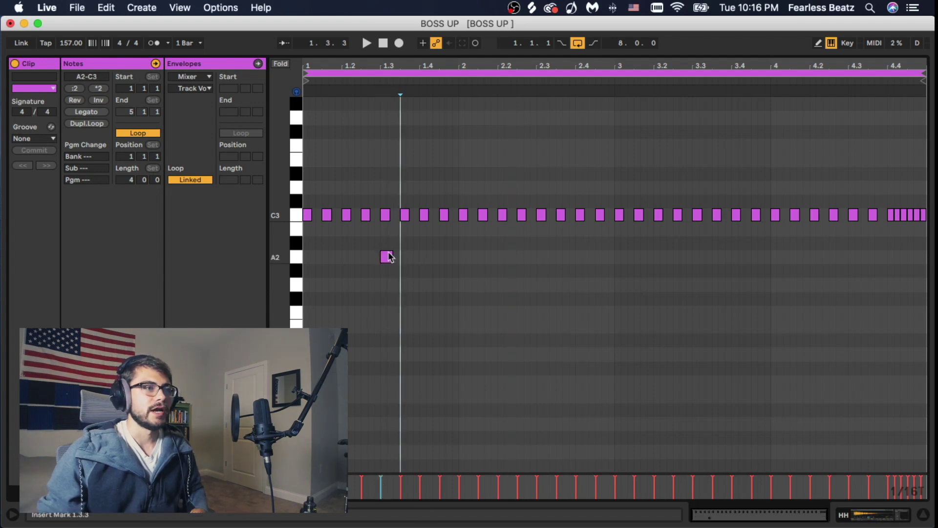
pyautogui.press('space')
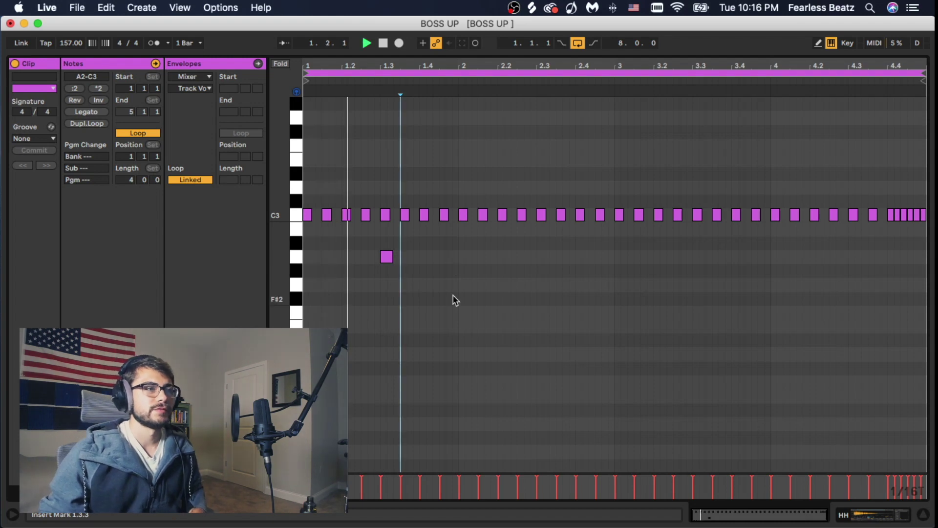
# - Move the A2 note earlier to 1.2.3 and listen to its new timing
pyautogui.press('space')
pyautogui.moveTo(389, 262); pyautogui.dragTo(369, 263)
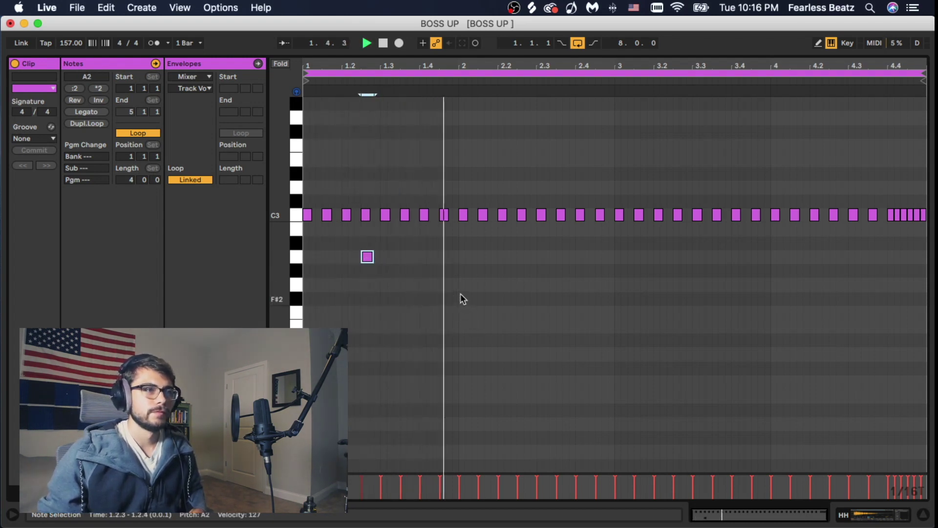
pyautogui.press('space')
# - Lower the first two C3 notes of bar 2 to A2, and copy the second one back up to C3
pyautogui.moveTo(483, 217); pyautogui.dragTo(485, 235)
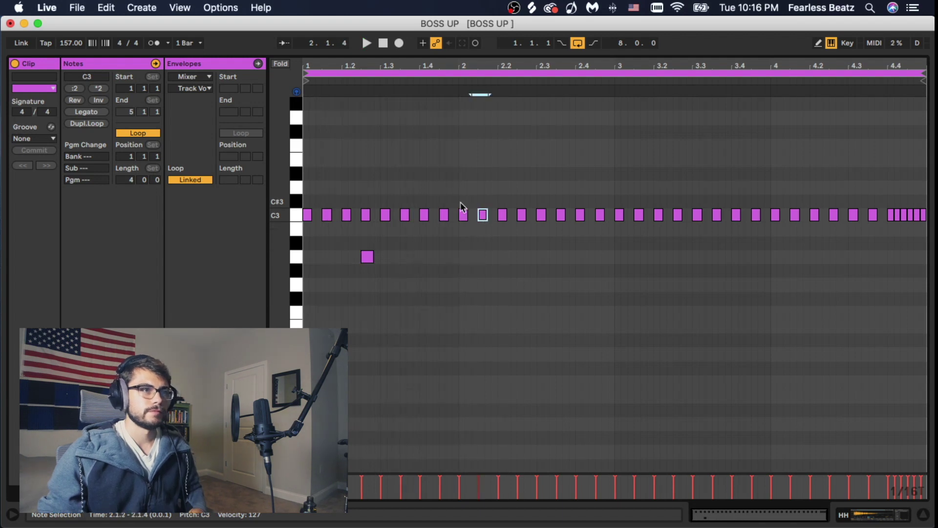
pyautogui.press('Down')
pyautogui.press('Down')
pyautogui.press('Down')
pyautogui.click(485, 231)
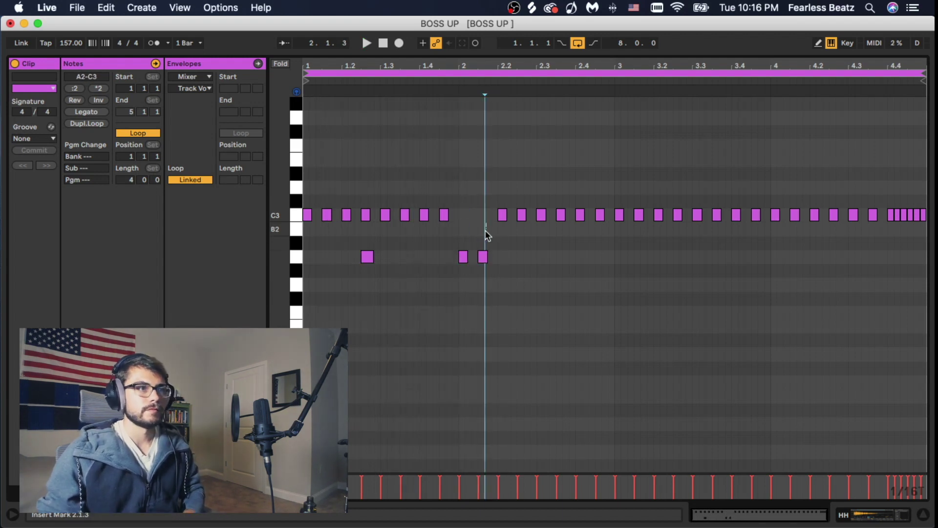
pyautogui.click(483, 260)
pyautogui.moveTo(485, 261); pyautogui.dragTo(485, 216)
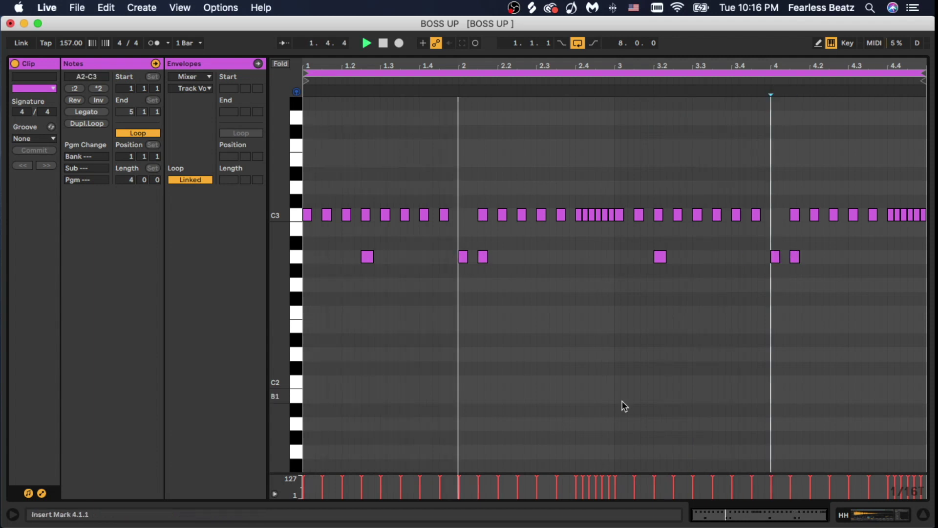
# - Add a 1/32-triplet roll on F2 from 4.2.3 to 4.3.1 and raise its velocity to 127
pyautogui.rightClick(621, 400)
pyautogui.click(707, 272)
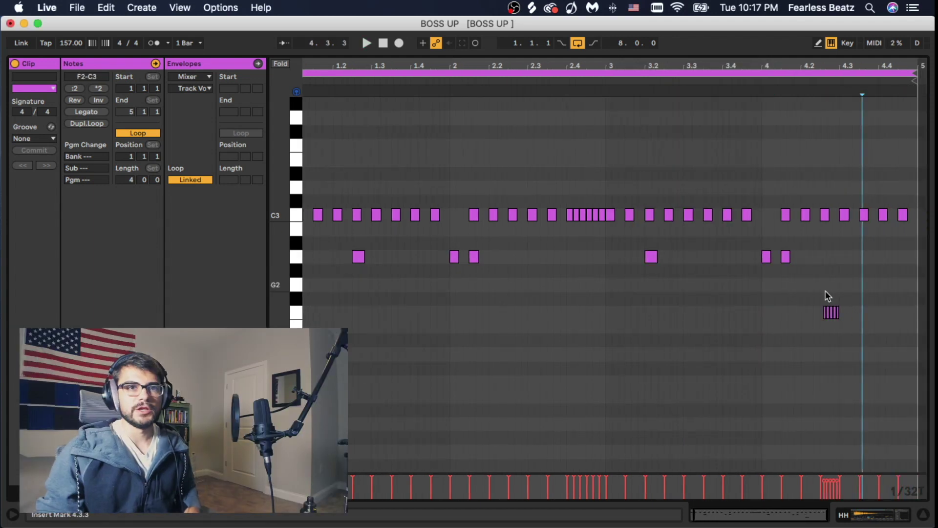
pyautogui.moveTo(828, 296); pyautogui.dragTo(851, 336)
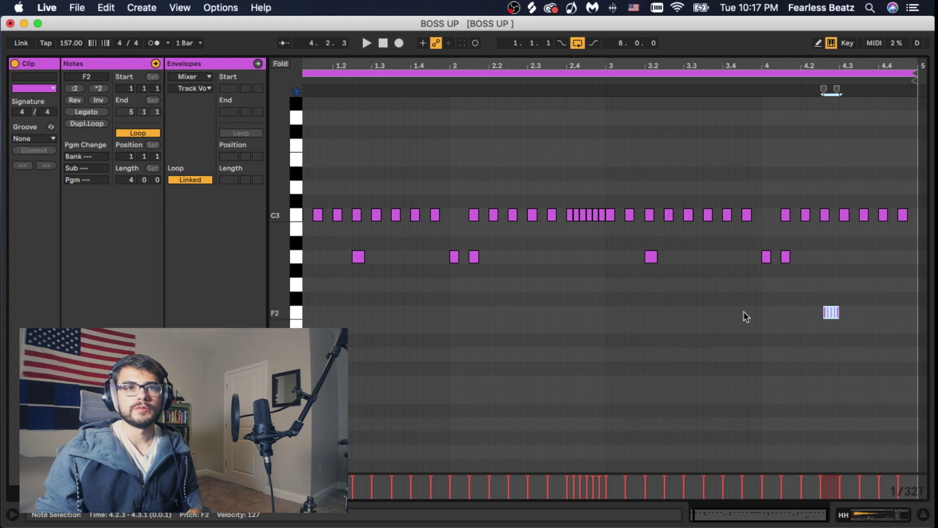
pyautogui.moveTo(803, 285); pyautogui.dragTo(849, 331)
# - Highlight the C3 roll on beat 2.4 for comparison and play the pattern with the F2 roll
pyautogui.moveTo(561, 180); pyautogui.dragTo(597, 226)
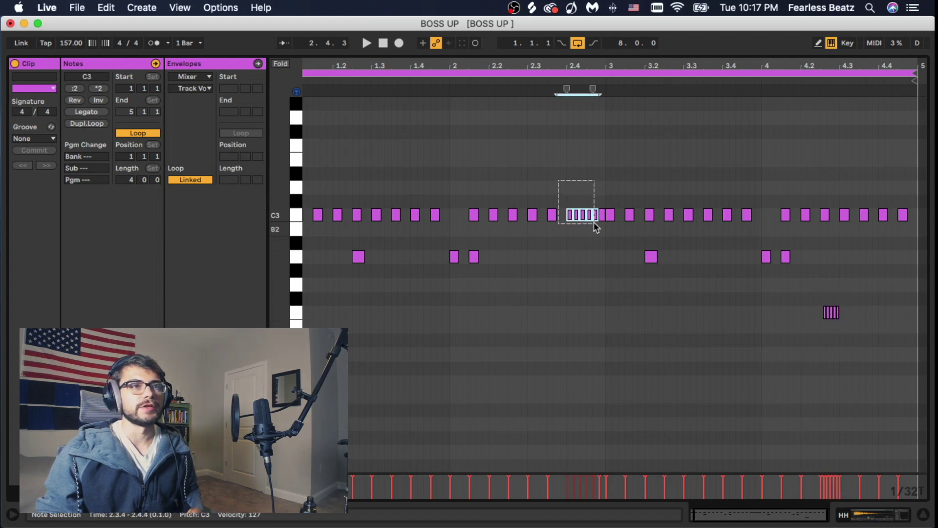
pyautogui.click(594, 251)
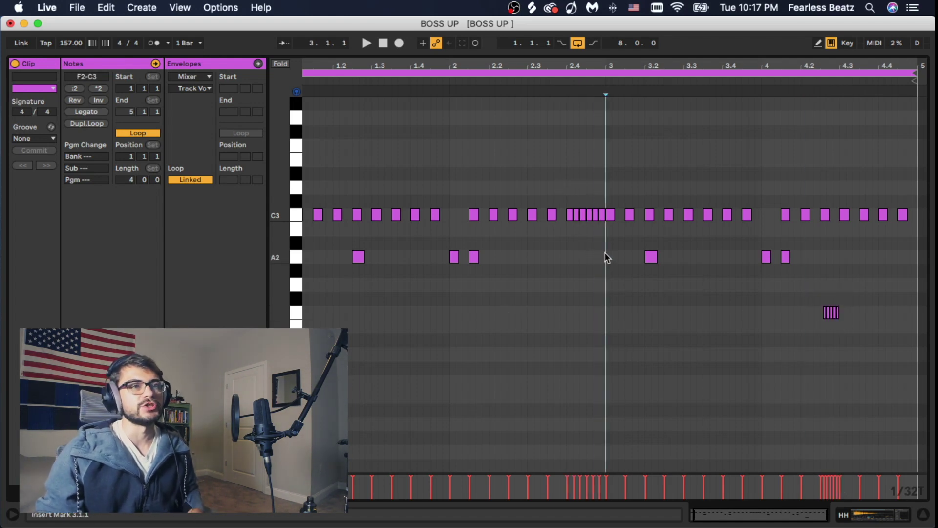
pyautogui.press('space')
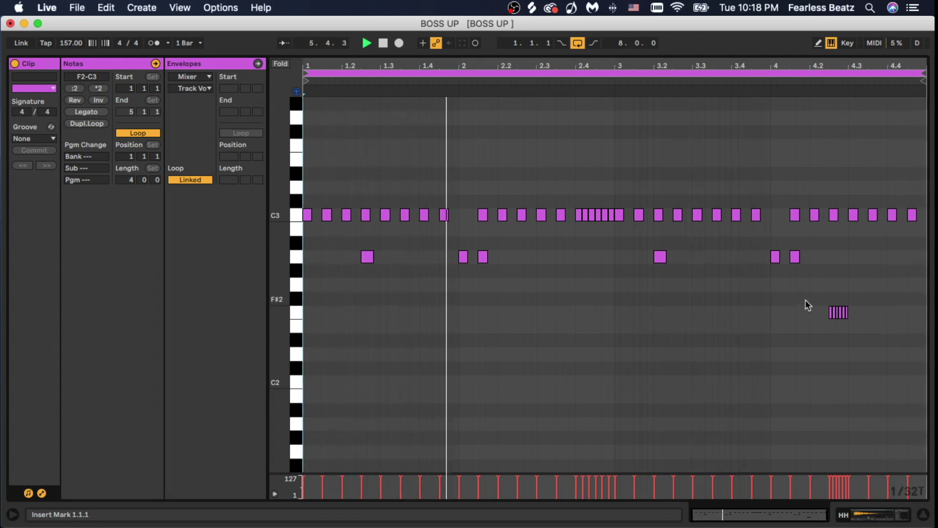
# - Move the F2 roll later to 4.3.3 and listen to its new timing
pyautogui.moveTo(805, 300); pyautogui.dragTo(870, 316)
pyautogui.press('space')
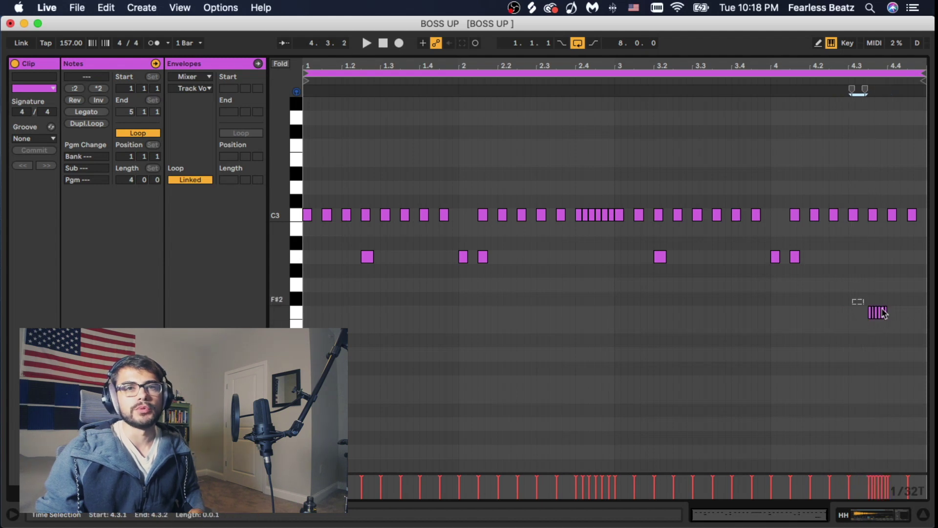
pyautogui.click(868, 344)
pyautogui.press('space')
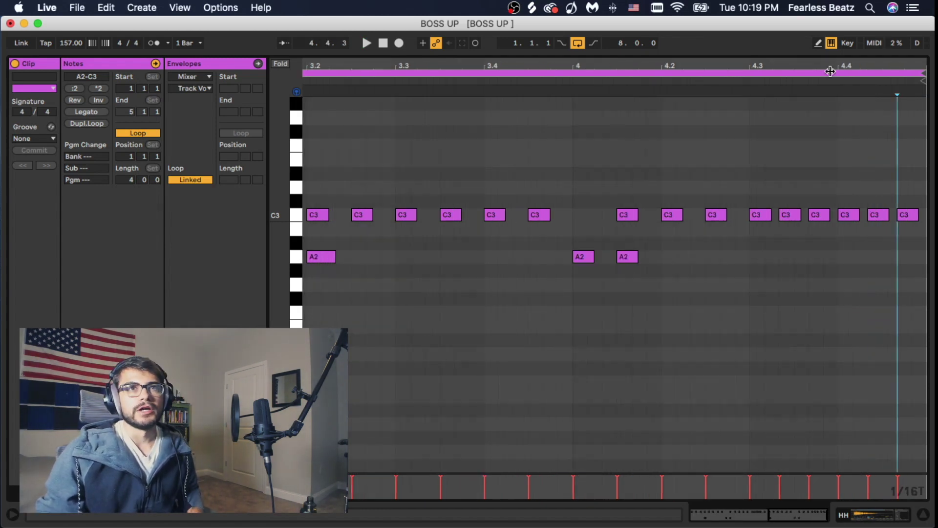
# - Check the triplet grid options, highlight the triplet C3 notes on beats 4.3 and 4.4, and play the pattern
pyautogui.rightClick(753, 289)
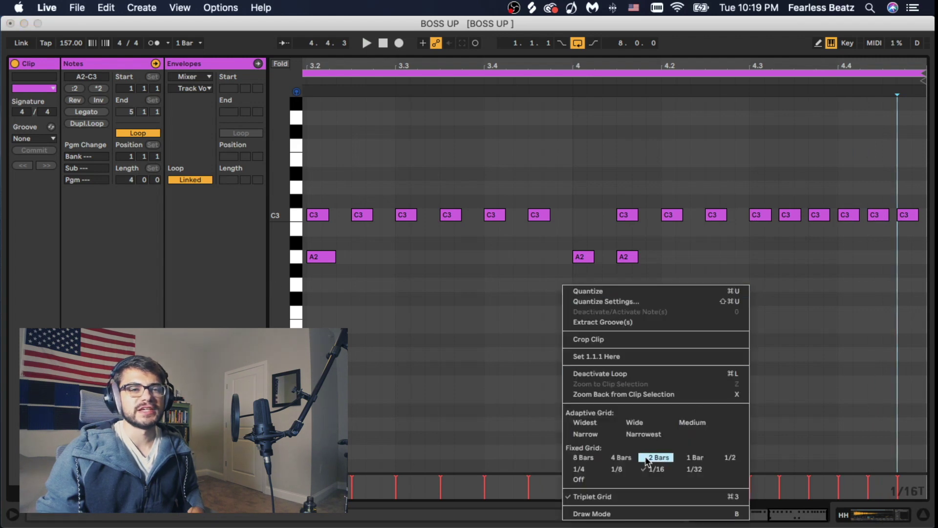
pyautogui.click(763, 244)
pyautogui.moveTo(748, 192); pyautogui.dragTo(914, 261)
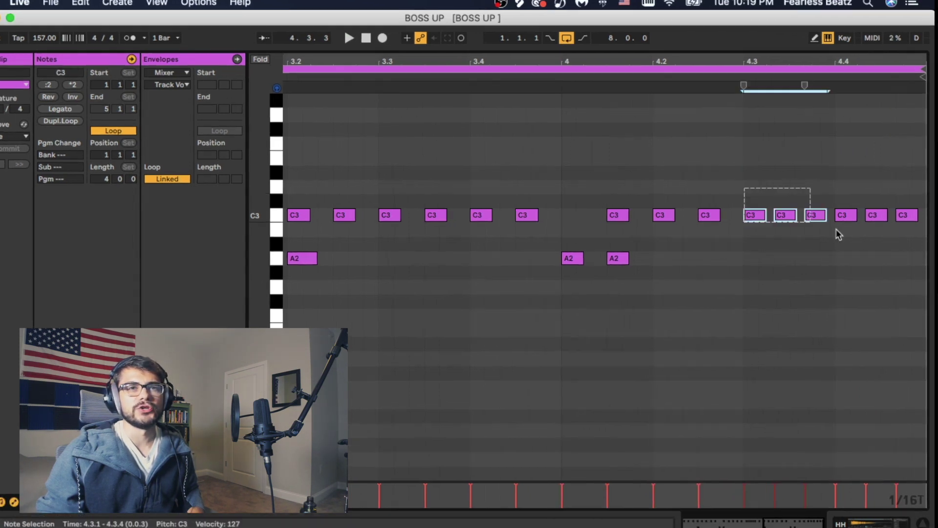
pyautogui.click(909, 261)
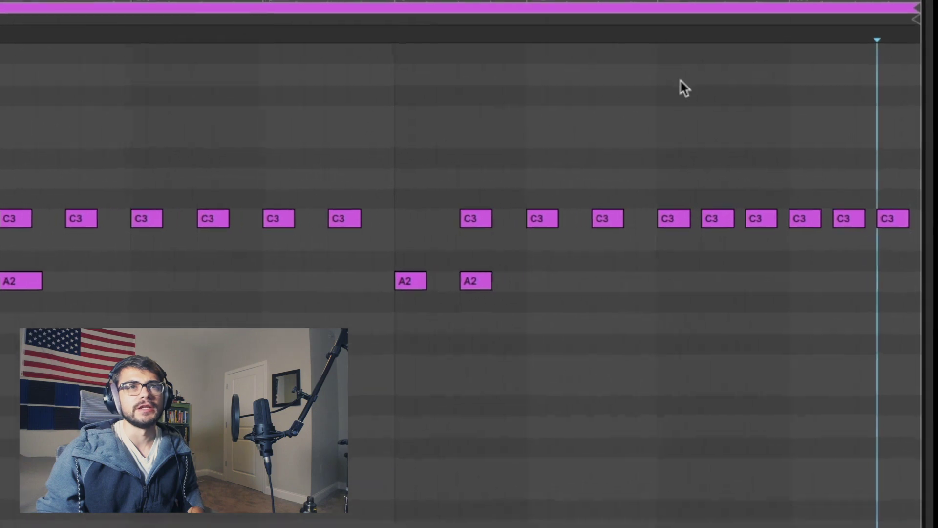
pyautogui.moveTo(636, 3); pyautogui.dragTo(794, 1)
pyautogui.moveTo(777, 178)
pyautogui.mouseDown()
pyautogui.moveTo(813, 210)
pyautogui.moveTo(915, 245)
pyautogui.mouseUp()
pyautogui.click(837, 331)
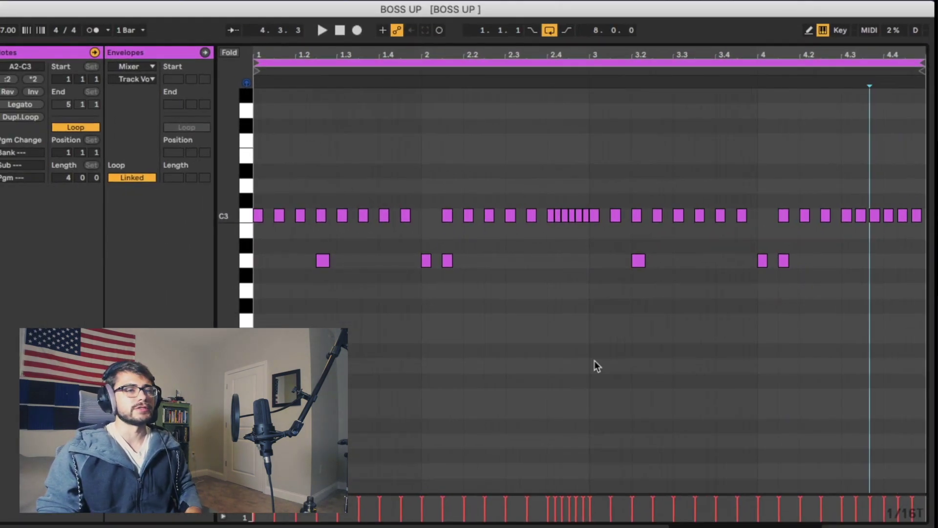
pyautogui.press('space')
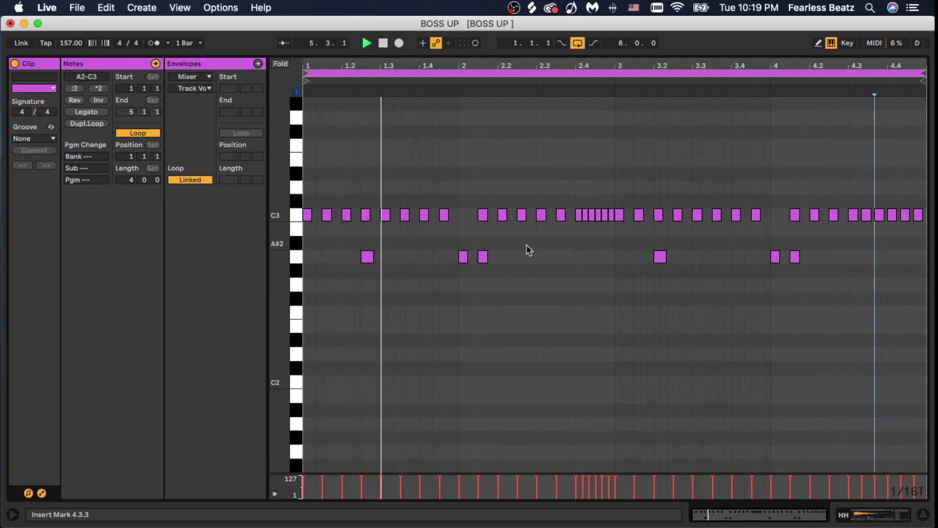
pyautogui.press('space')
# - Raise the C3 hi-hat at beat 1.4 to D3 and play the pattern
pyautogui.click(424, 216)
pyautogui.moveTo(424, 218); pyautogui.dragTo(424, 191)
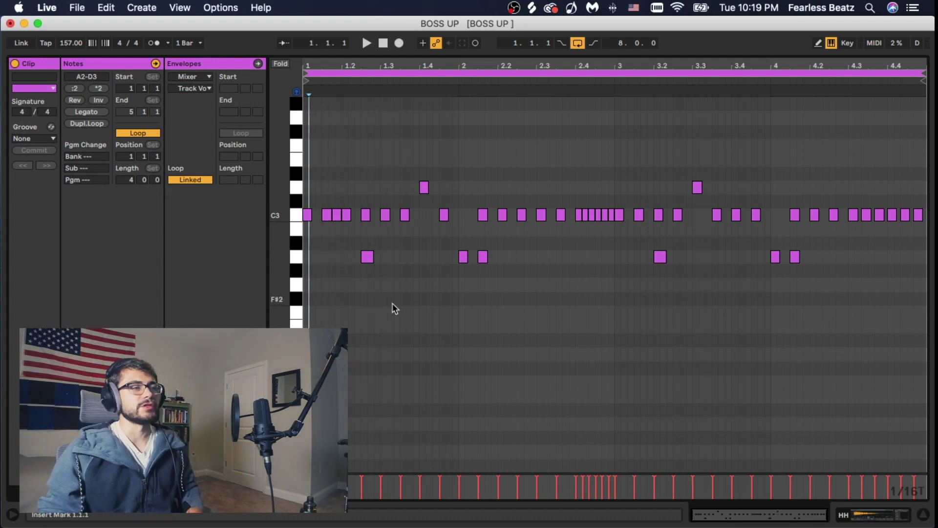
pyautogui.press('space')
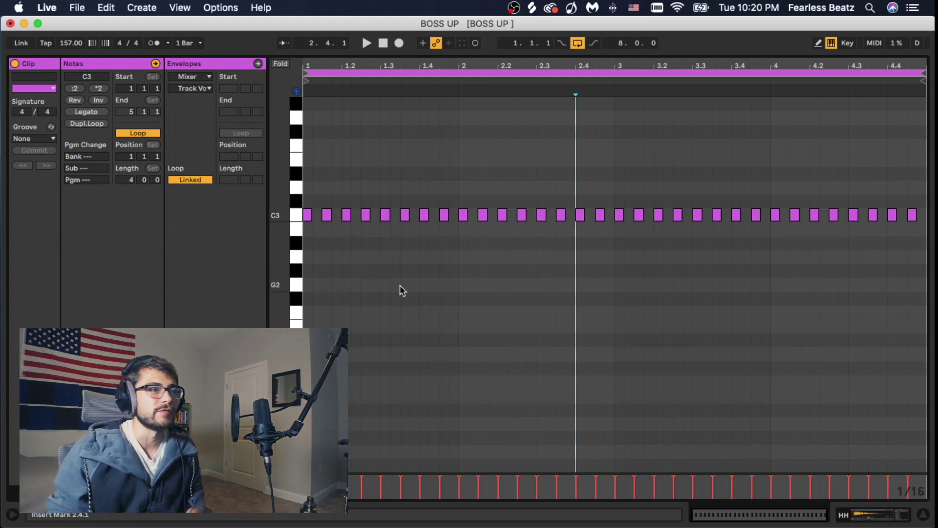
# - Play the plain C3 pattern, delete its note at beat 1.4, and listen to the gap
pyautogui.press('space')
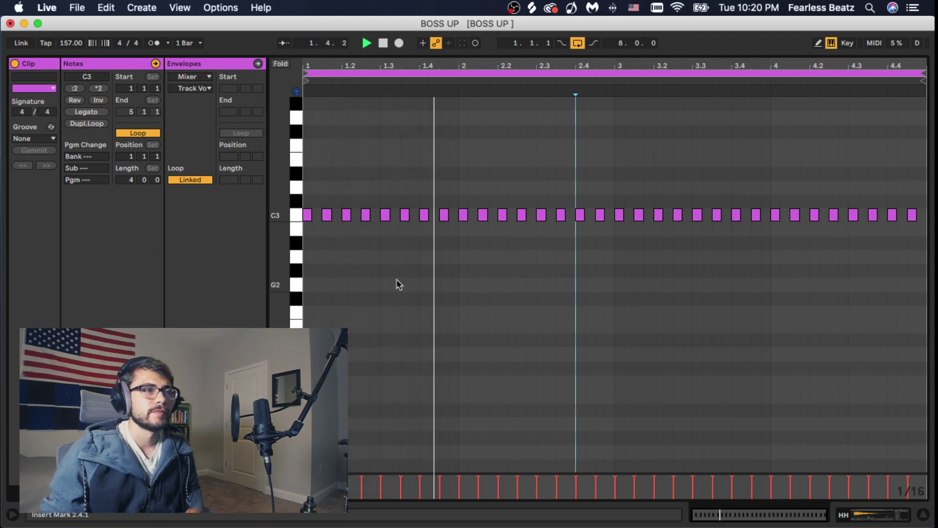
pyautogui.click(420, 193)
pyautogui.press('space')
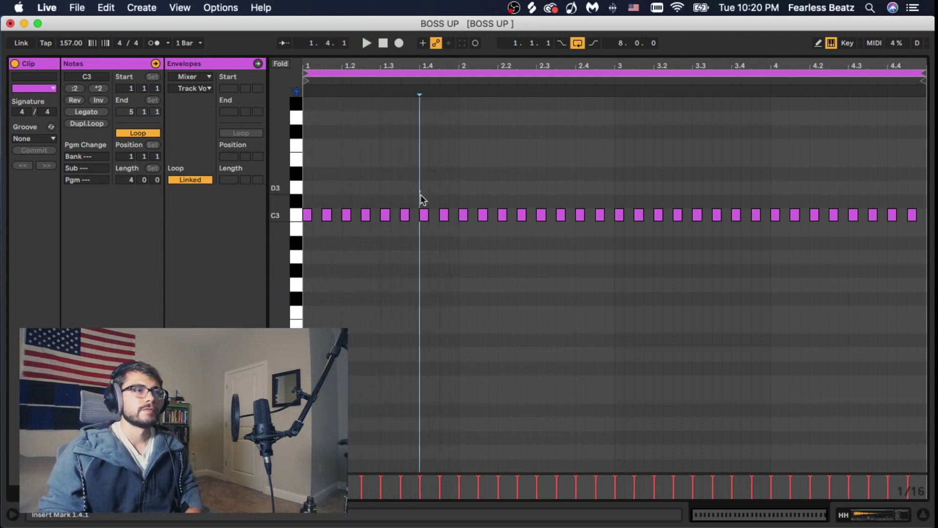
pyautogui.click(424, 215)
pyautogui.press('Delete')
pyautogui.press('space')
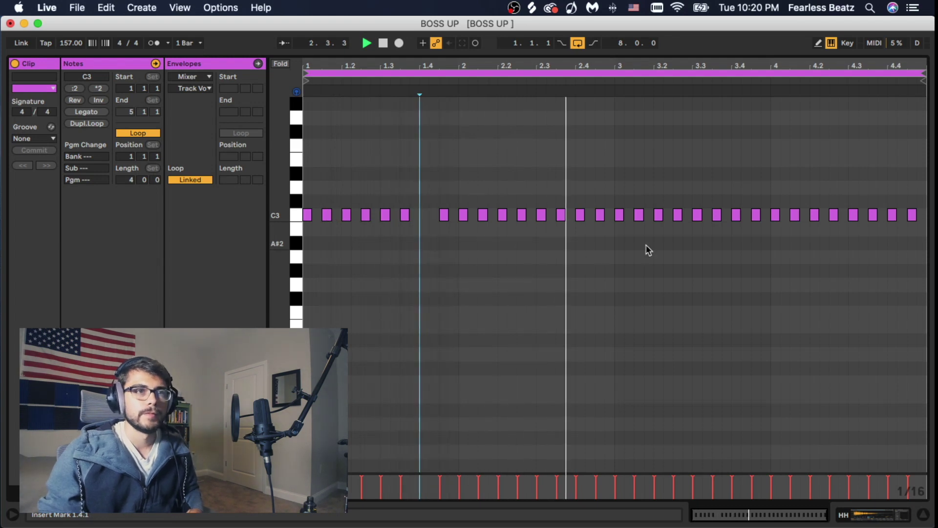
pyautogui.press('space')
# - Delete the C3 note at beat 3.4 and play the pattern
pyautogui.click(731, 192)
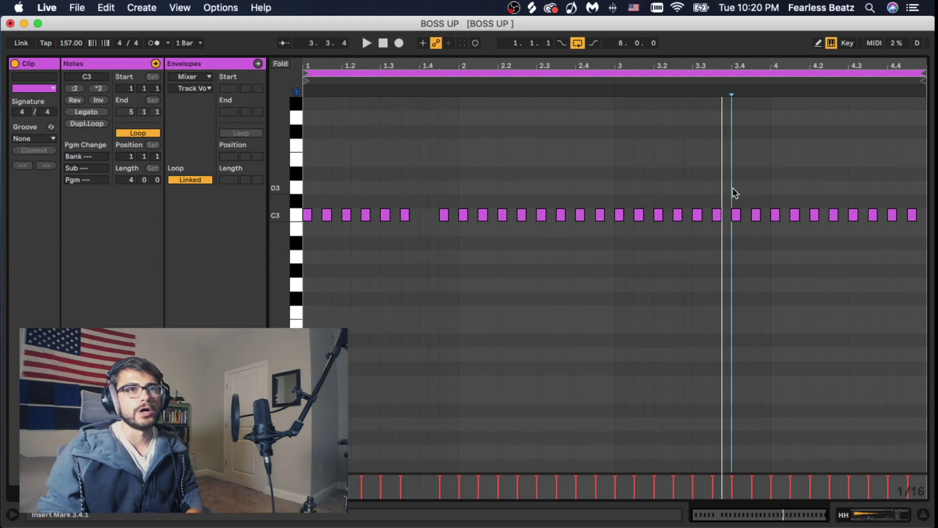
pyautogui.click(736, 215)
pyautogui.press('Delete')
pyautogui.click(615, 296)
pyautogui.press('space')
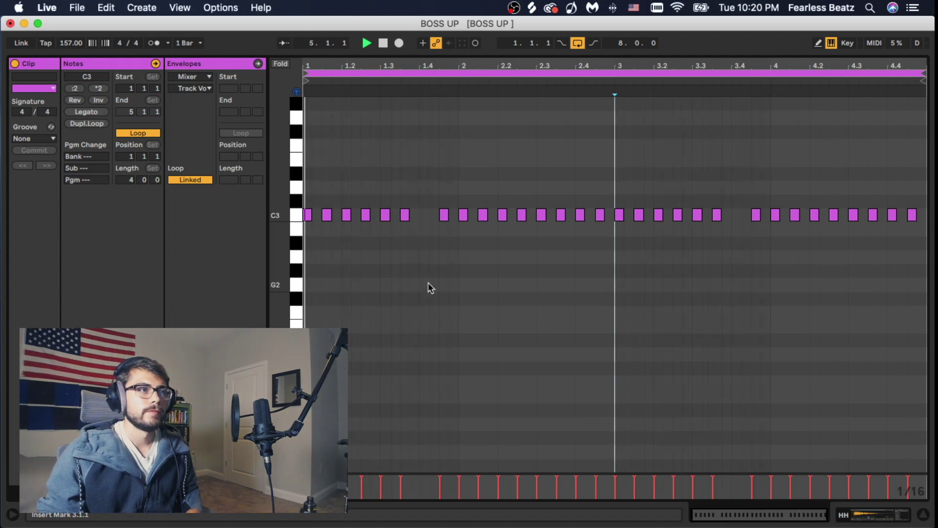
# - Add an extra C3 note at 1.2.2 and a descending A2, G2, F2 run at 2.1.1, 2.1.3 and 2.2.1
pyautogui.doubleClick(357, 216)
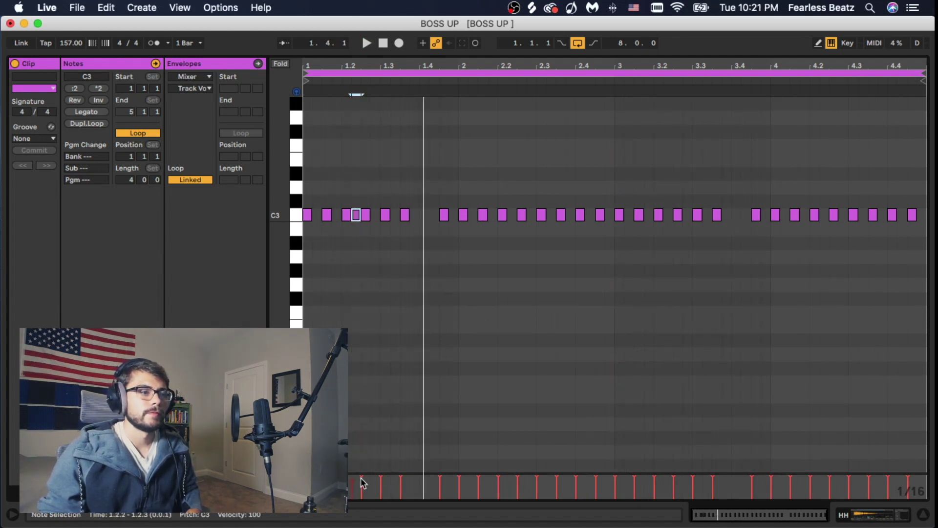
pyautogui.click(369, 373)
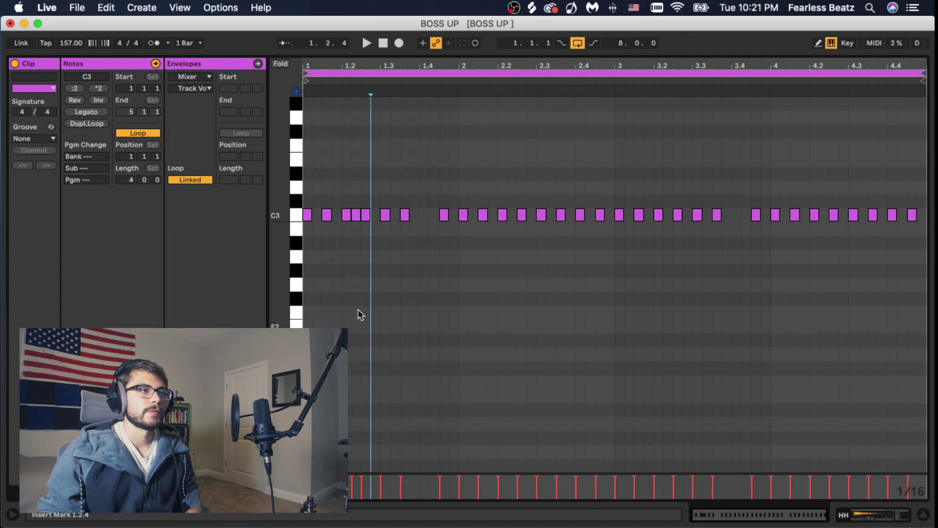
pyautogui.doubleClick(466, 258)
pyautogui.doubleClick(483, 285)
pyautogui.doubleClick(502, 312)
pyautogui.click(468, 342)
pyautogui.press('space')
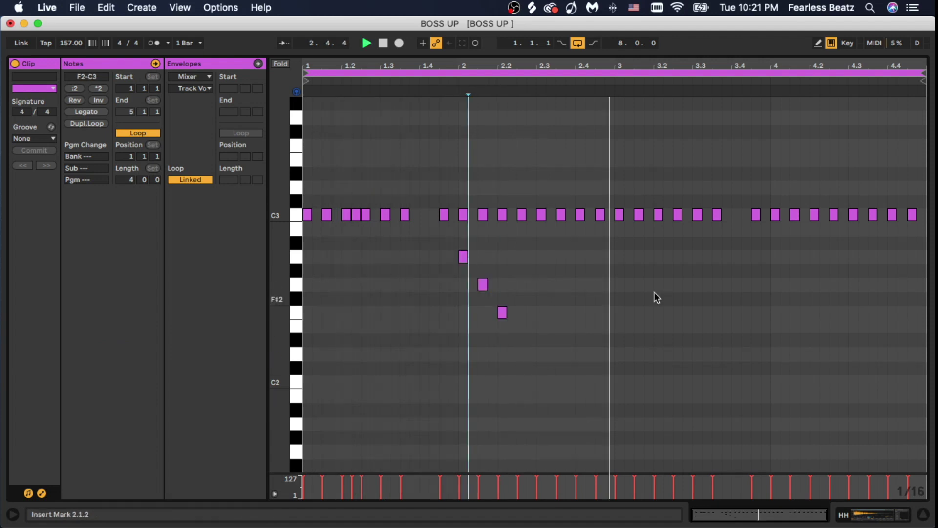
pyautogui.press('space')
# - Replace the C3 note at beat 3.2 with an A2 note, and duplicate it to 3.2.2
pyautogui.doubleClick(658, 258)
pyautogui.doubleClick(658, 215)
pyautogui.moveTo(642, 248); pyautogui.dragTo(666, 274)
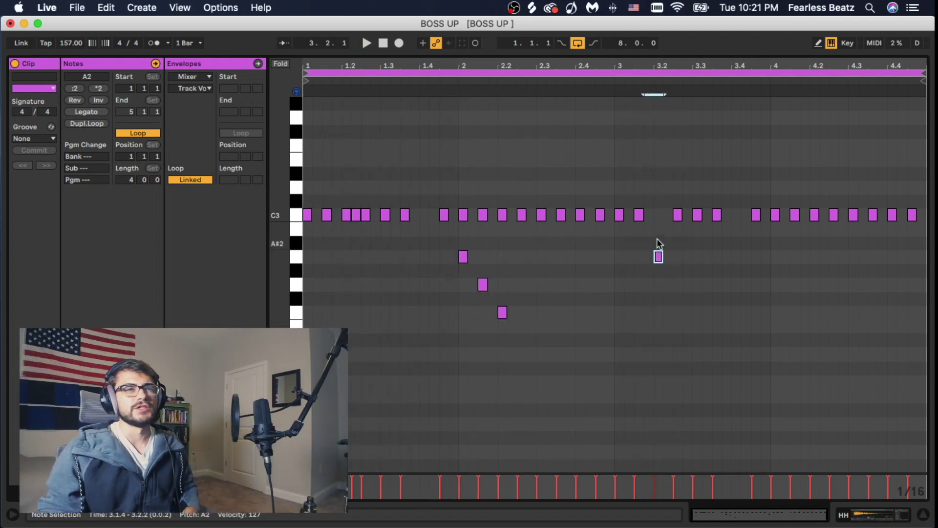
pyautogui.doubleClick(658, 215)
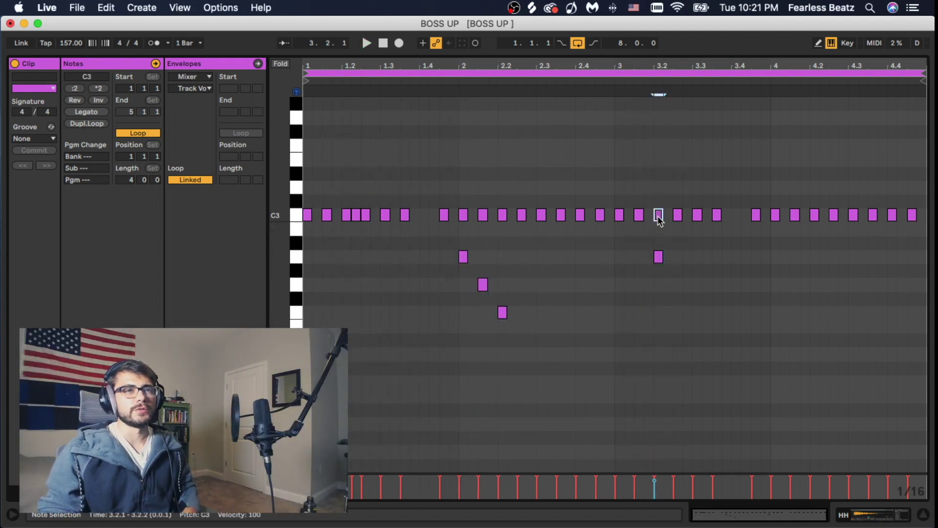
pyautogui.moveTo(658, 218); pyautogui.dragTo(662, 262)
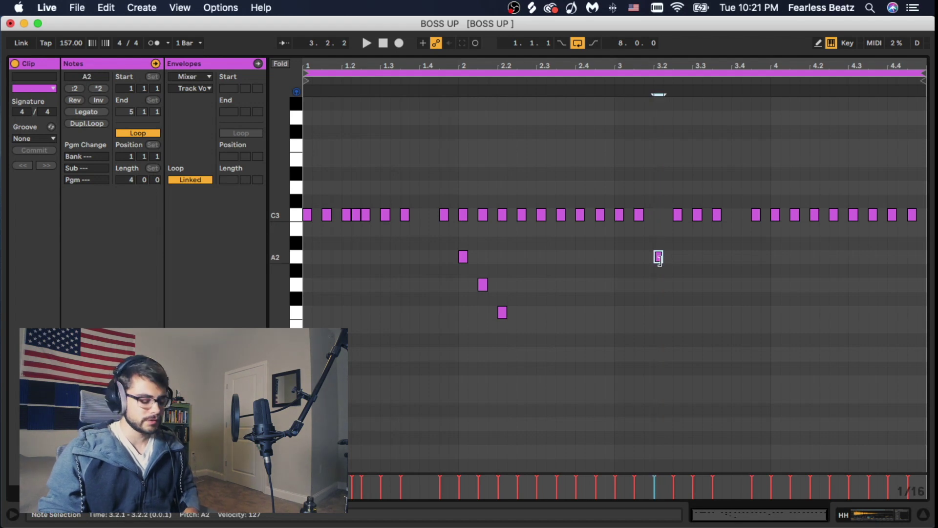
pyautogui.press('super+d')
pyautogui.click(673, 268)
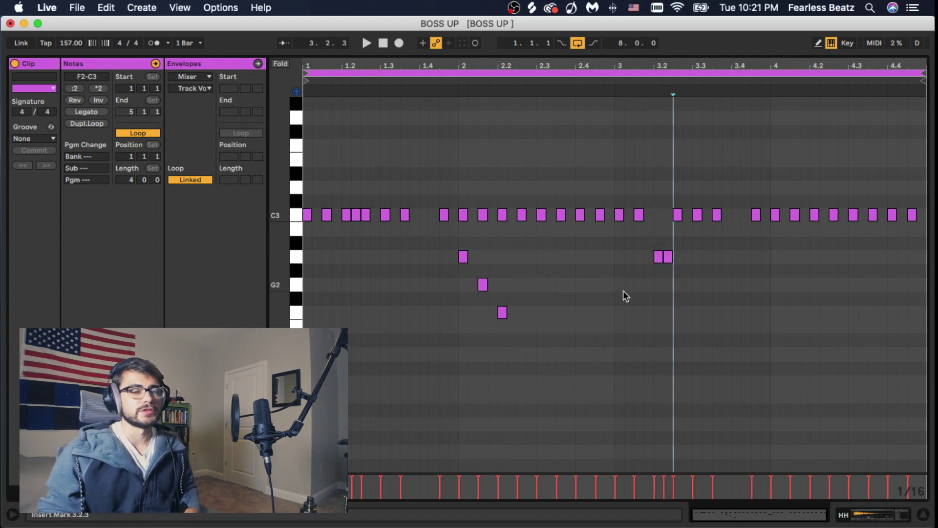
pyautogui.press('space')
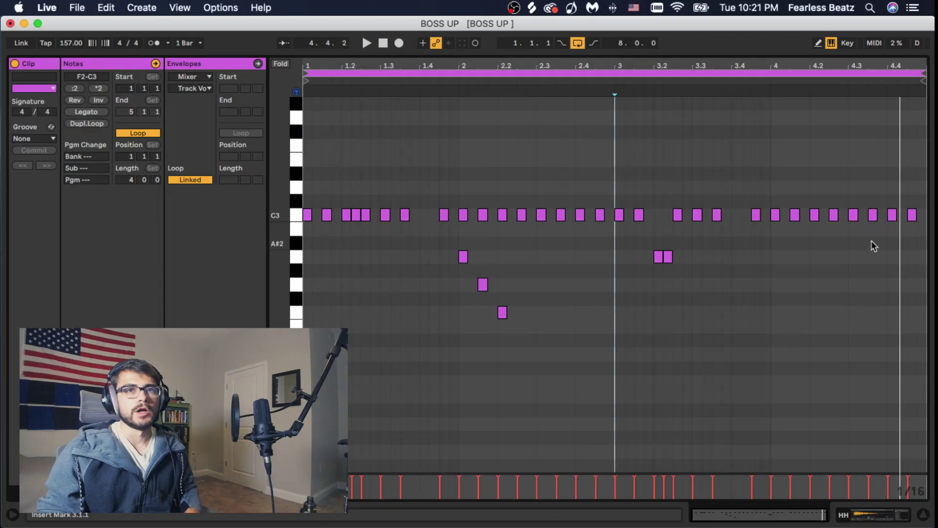
# - Set a 1/16 triplet grid, replace the C3 notes on beat 4.4 with a triplet roll, and play it
pyautogui.rightClick(847, 248)
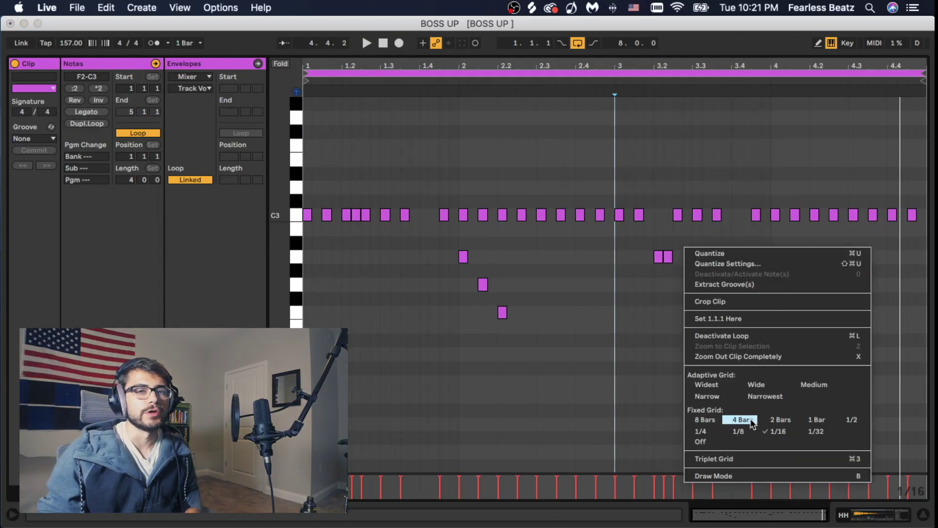
pyautogui.click(762, 432)
pyautogui.press('space')
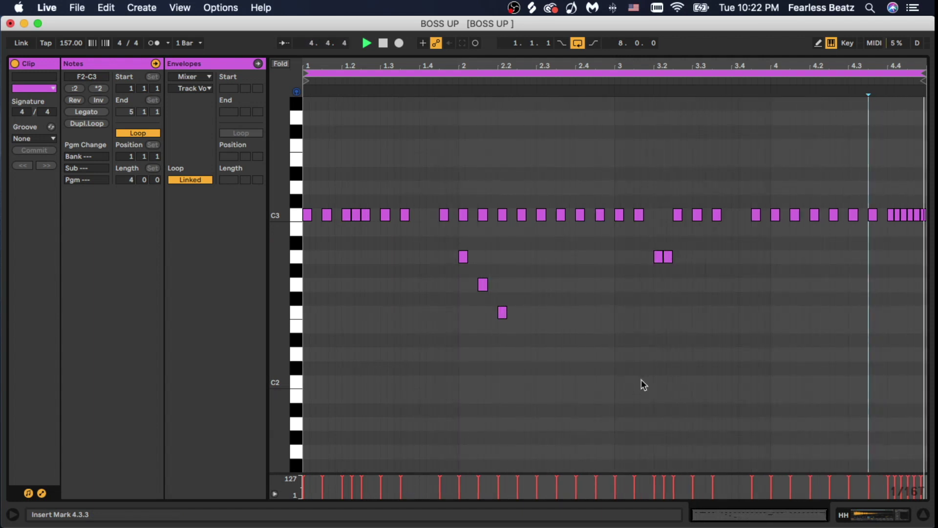
pyautogui.press('space')
# - Delete the C3 notes at 1.4.3 and 3.4.3 to leave beats 1.4 and 3.4 empty, and play the pattern
pyautogui.moveTo(425, 194); pyautogui.dragTo(443, 231)
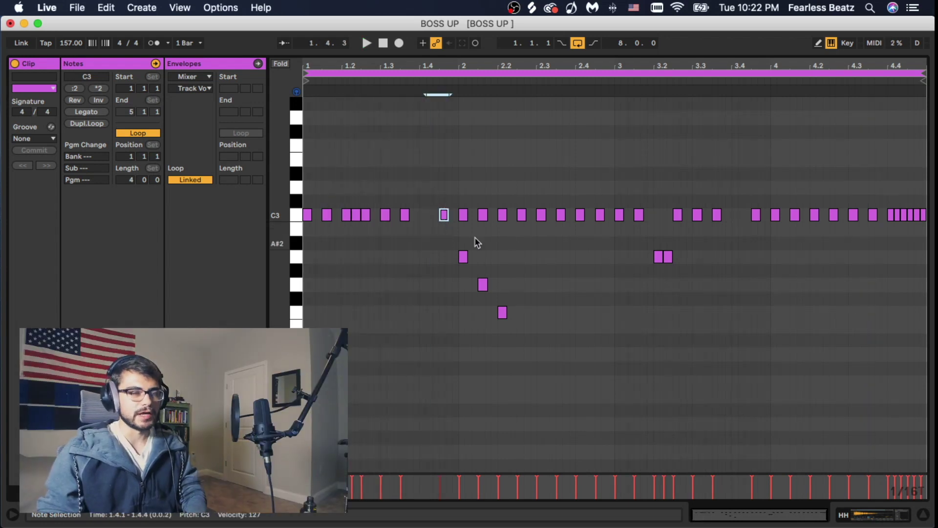
pyautogui.press('Delete')
pyautogui.moveTo(737, 201); pyautogui.dragTo(755, 233)
pyautogui.press('Delete')
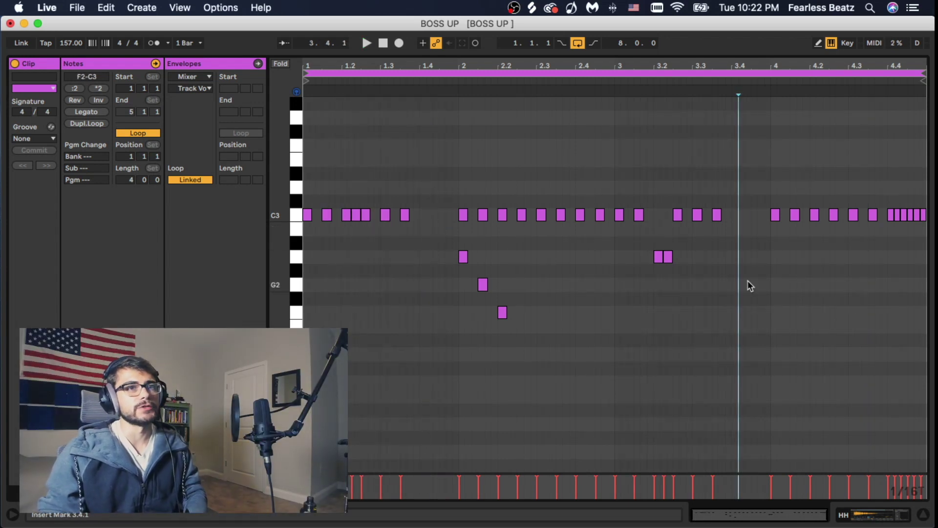
pyautogui.press('space')
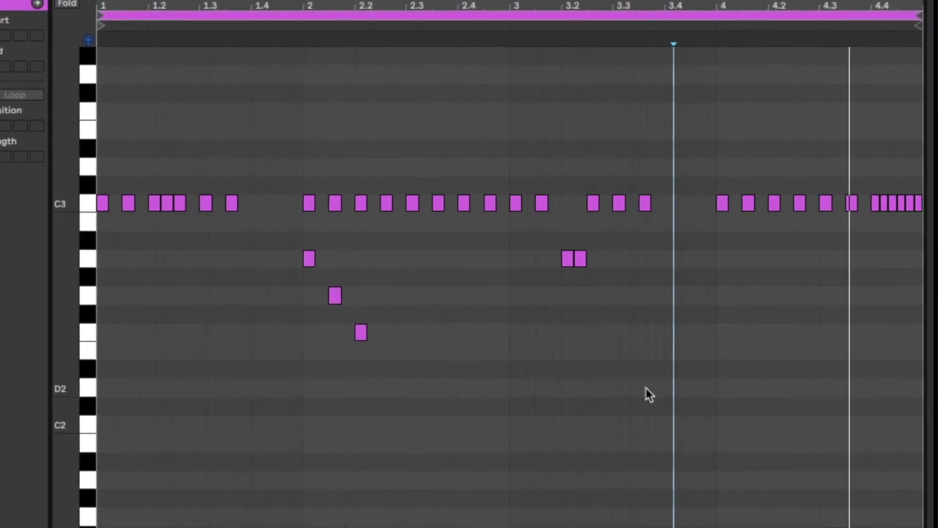
# - Fill beat 2.4 with a roll of duplicated 1/32 notes on E2 and raise the roll's velocity to 127
pyautogui.press('super+d')
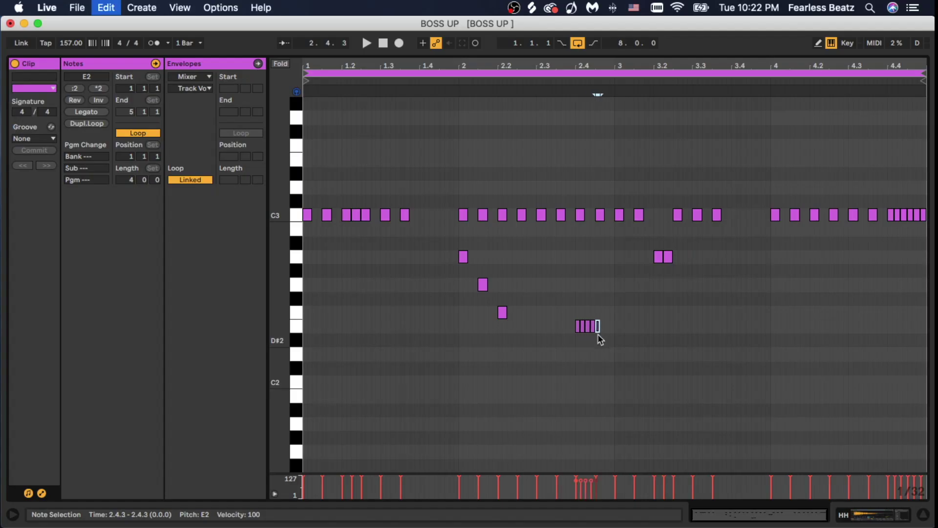
pyautogui.press('super+d')
pyautogui.press('super+d')
pyautogui.press('super+d')
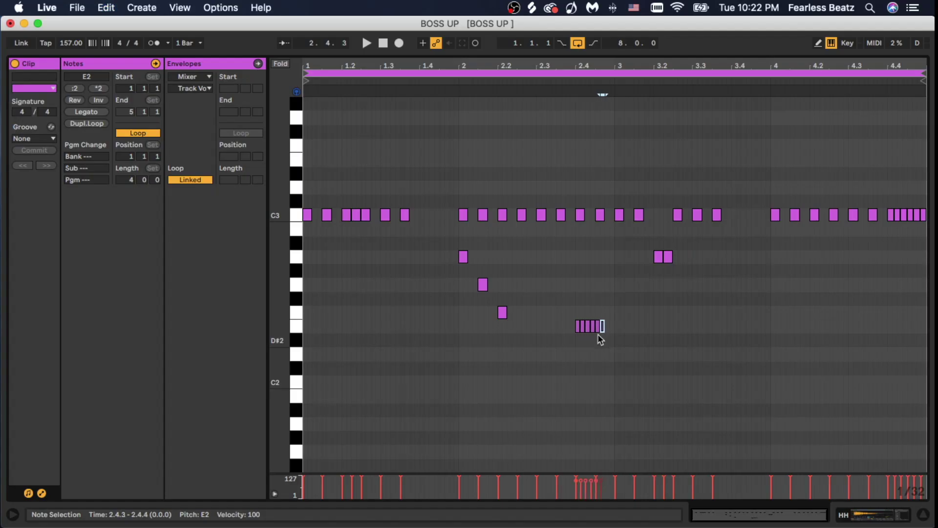
pyautogui.moveTo(636, 330); pyautogui.dragTo(649, 350)
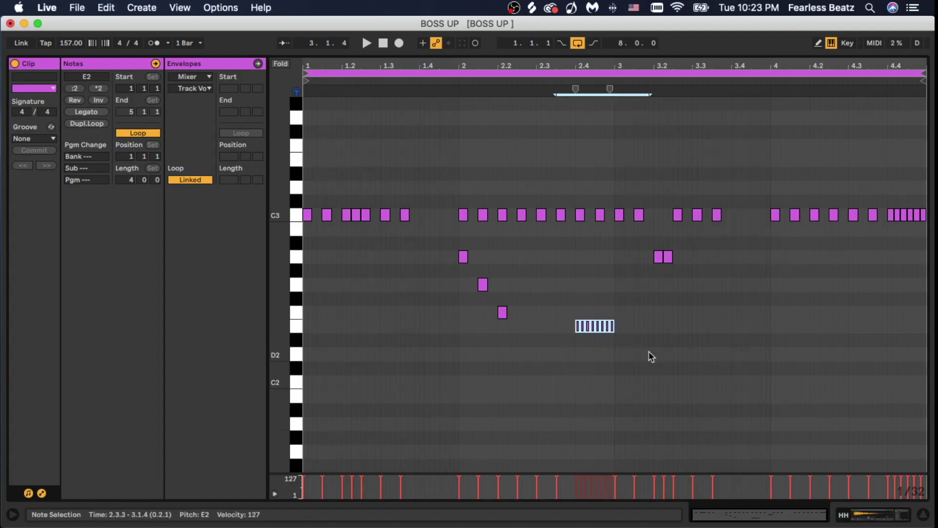
# - Lower the 1/32-note roll on beat 2.4 from E2 to D2, and play the pattern
pyautogui.press('Down')
pyautogui.press('Down')
pyautogui.click(616, 369)
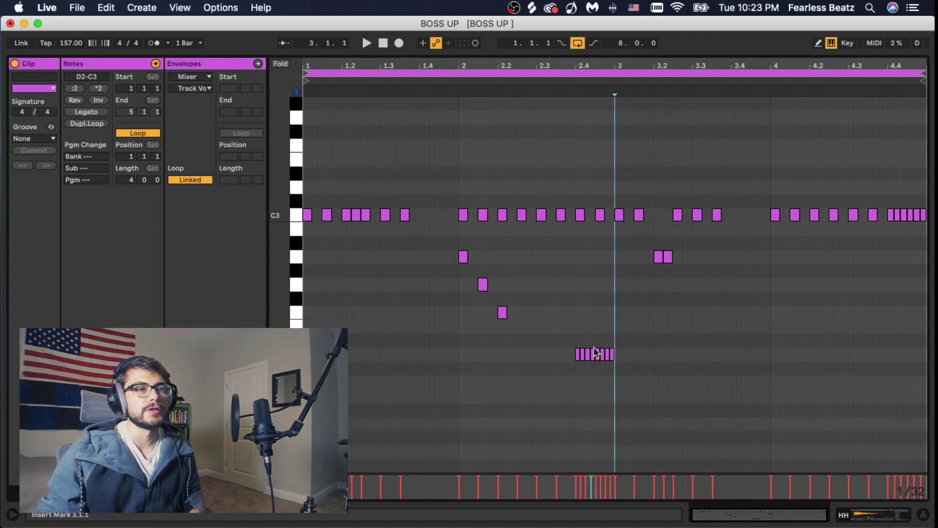
pyautogui.press('space')
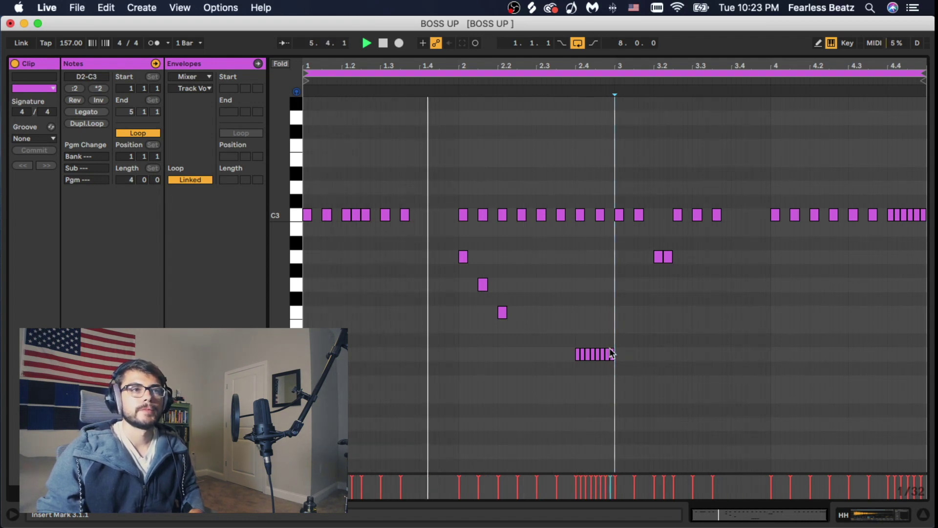
pyautogui.press('space')
# - Shift the whole D2 roll earlier so that it starts at 2.3.3, and play the pattern
pyautogui.moveTo(561, 337); pyautogui.dragTo(623, 356)
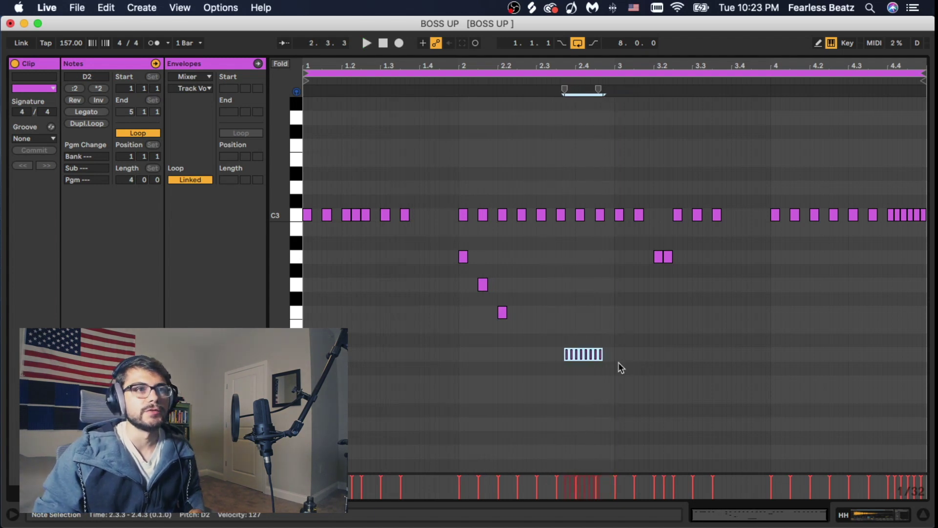
pyautogui.press('Left')
pyautogui.press('space')
pyautogui.click(623, 376)
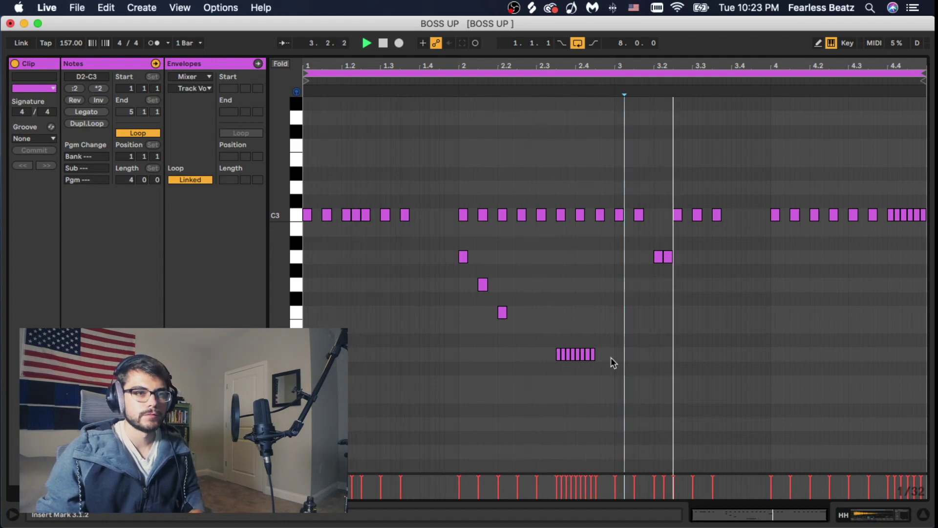
pyautogui.press('space')
# - Try replacing the second half of the D2 roll with four duplicated, longer D2 notes filling beat 2.4
pyautogui.press('Delete')
pyautogui.moveTo(580, 335)
pyautogui.mouseDown()
pyautogui.moveTo(598, 359)
pyautogui.moveTo(582, 353)
pyautogui.mouseUp()
pyautogui.doubleClick(579, 357)
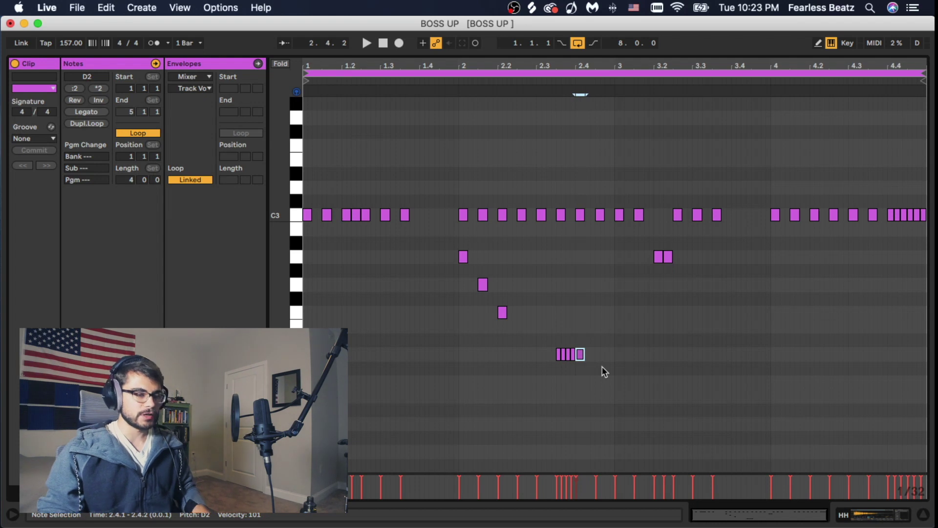
pyautogui.press('super+d')
pyautogui.press('super+d')
pyautogui.press('super+d')
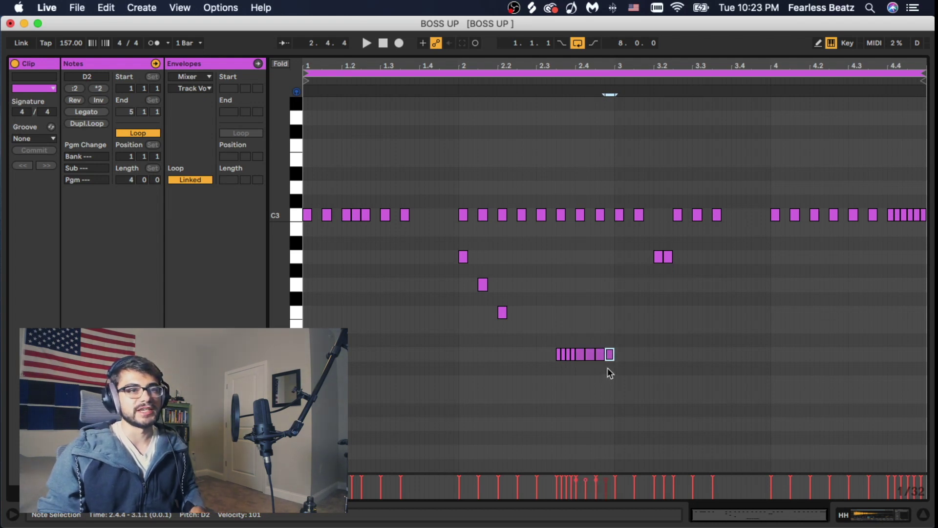
# - Raise the velocity of the four longer D2 notes on beat 2.4, and play the pattern
pyautogui.moveTo(543, 335); pyautogui.dragTo(612, 369)
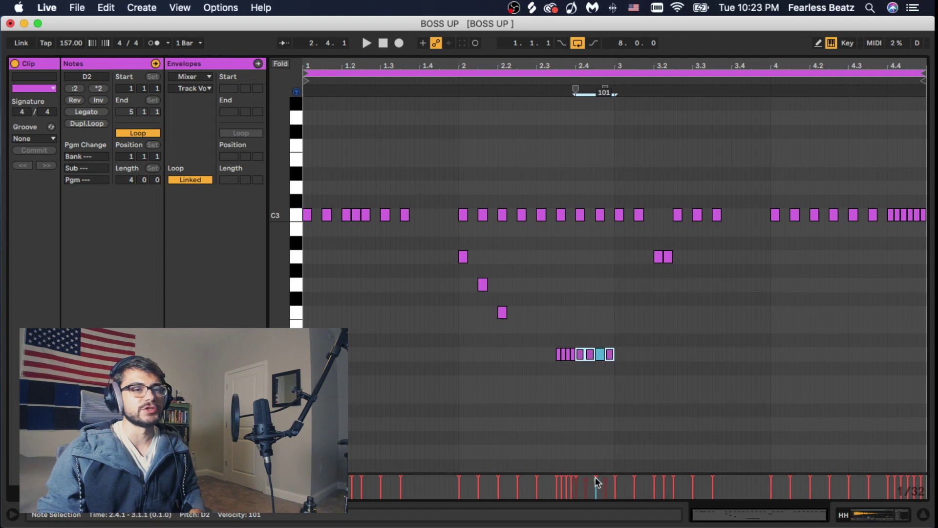
pyautogui.moveTo(595, 480); pyautogui.dragTo(596, 475)
pyautogui.click(588, 418)
pyautogui.press('space')
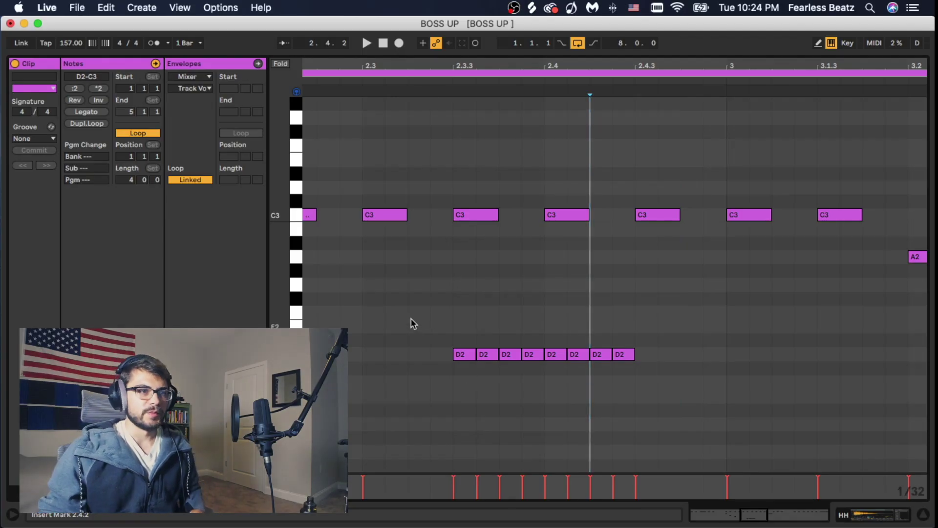
# - Taper the velocities of the eight D2 roll notes downward from about 119 at 2.3.3, and play the pattern
pyautogui.moveTo(413, 323); pyautogui.dragTo(632, 423)
pyautogui.click(521, 464)
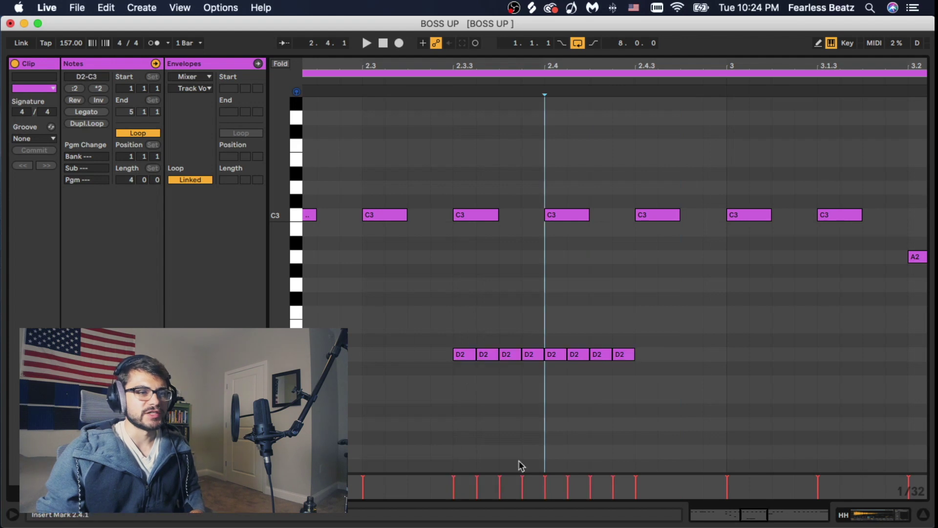
pyautogui.click(453, 481)
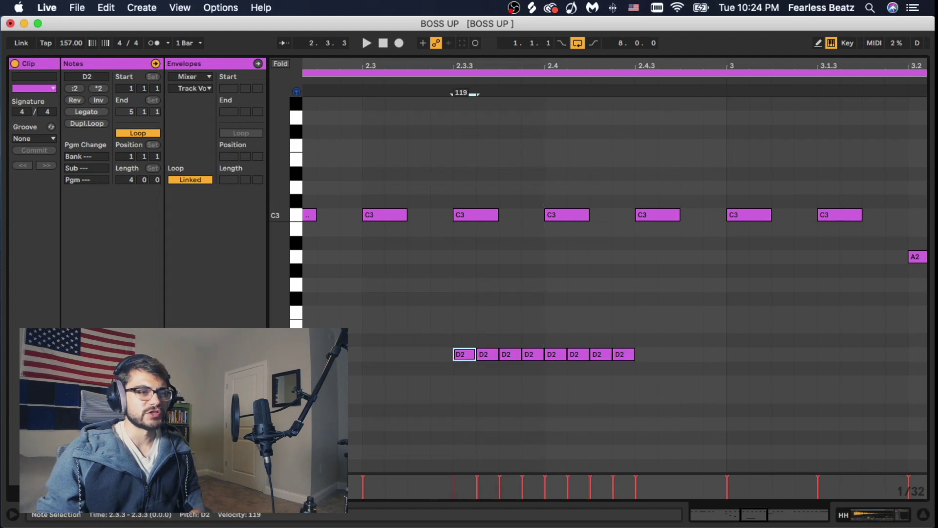
pyautogui.click(475, 477)
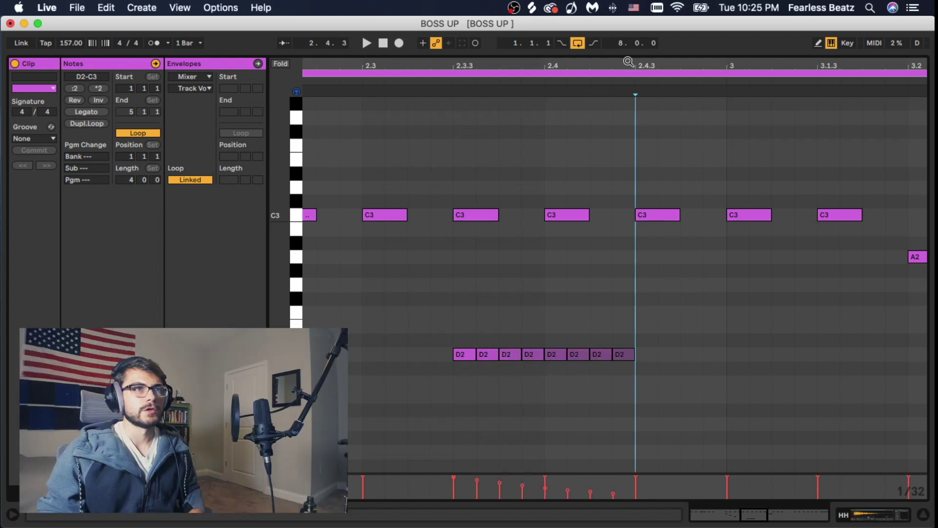
pyautogui.moveTo(628, 62); pyautogui.dragTo(629, 14)
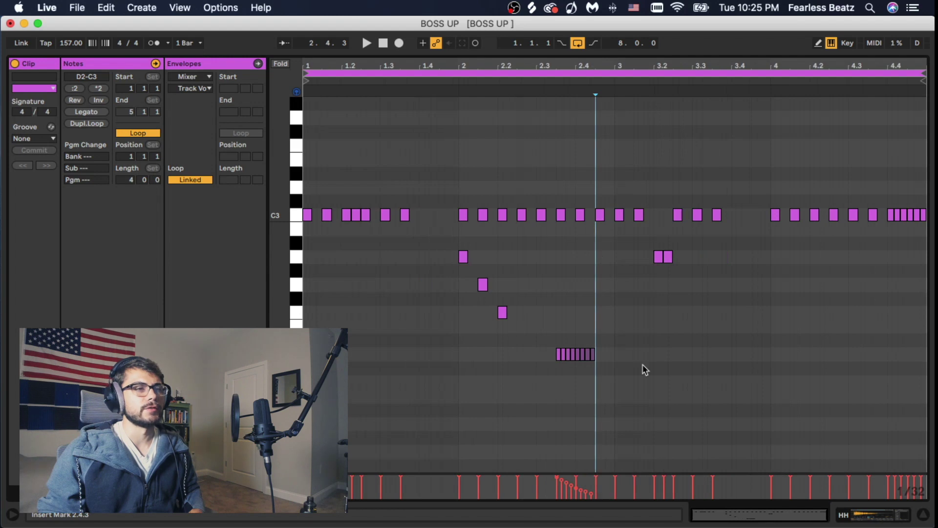
pyautogui.press('space')
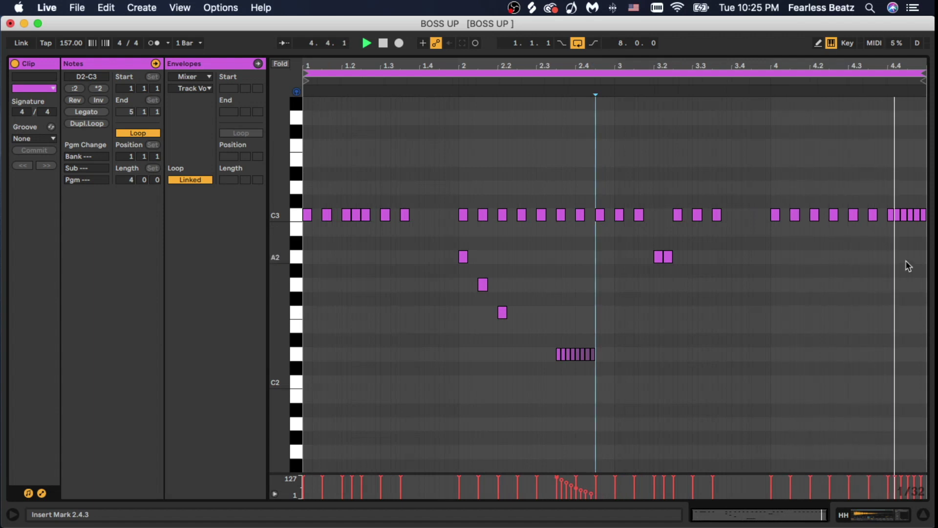
# - Shape the six-note C3 triplet roll on beat 4.4 with rising velocities from 30 to 116
pyautogui.moveTo(913, 66); pyautogui.dragTo(787, 140)
pyautogui.press('space')
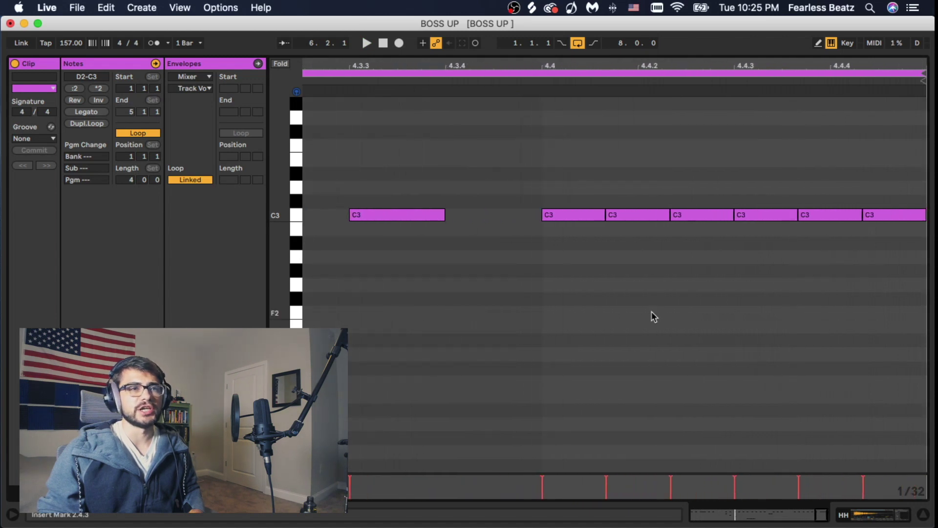
pyautogui.click(542, 485)
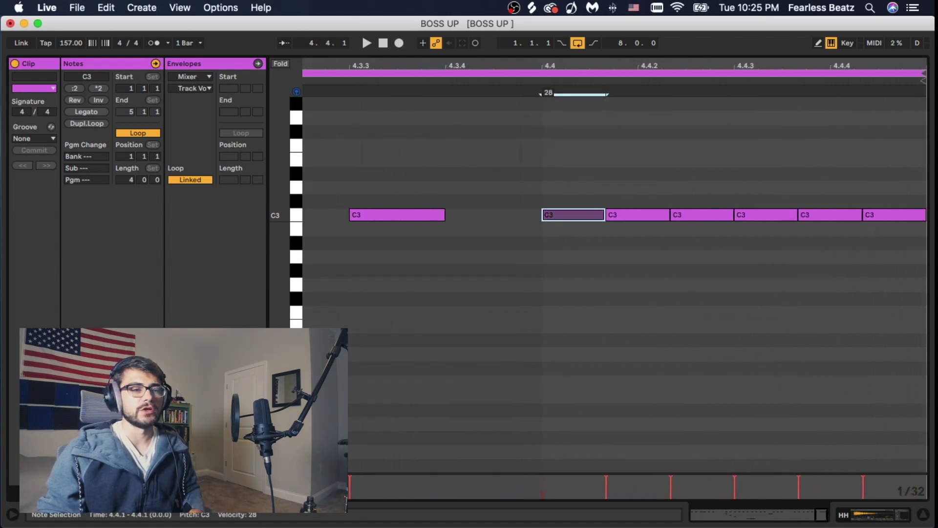
pyautogui.click(607, 480)
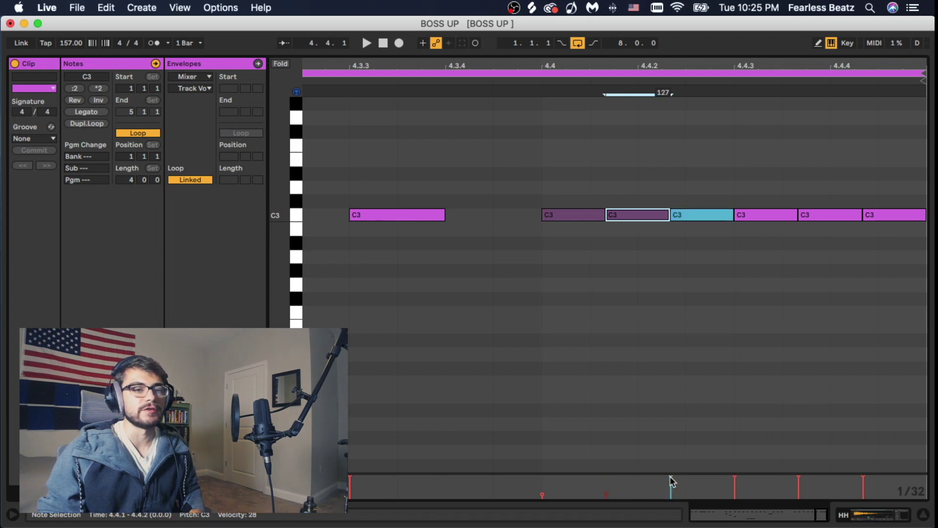
pyautogui.moveTo(670, 477); pyautogui.dragTo(670, 487)
pyautogui.moveTo(735, 477); pyautogui.dragTo(735, 485)
pyautogui.moveTo(799, 478); pyautogui.dragTo(799, 482)
pyautogui.moveTo(863, 477); pyautogui.dragTo(863, 479)
pyautogui.moveTo(523, 196); pyautogui.dragTo(885, 254)
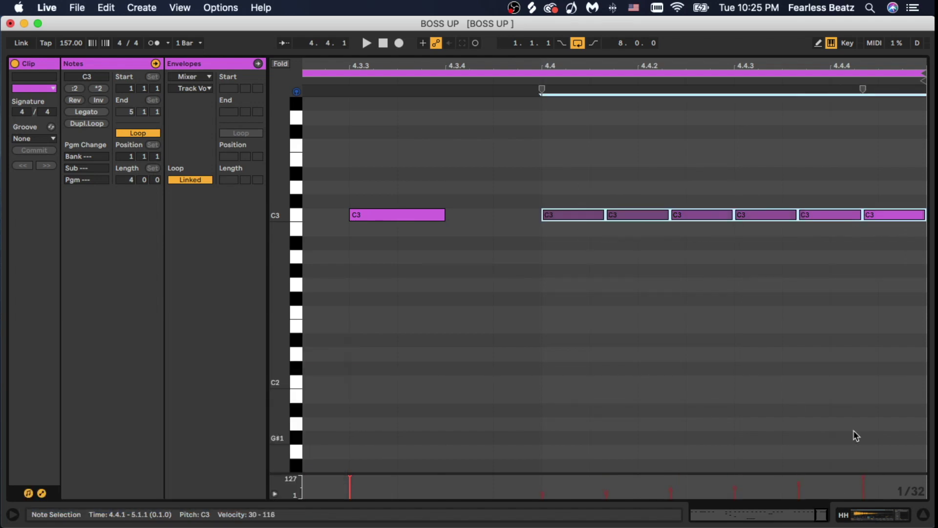
# - Lower the third note's velocity in the beat 4.4 roll to even out the rise, and play the pattern
pyautogui.click(853, 432)
pyautogui.click(671, 488)
pyautogui.click(707, 402)
pyautogui.press('space')
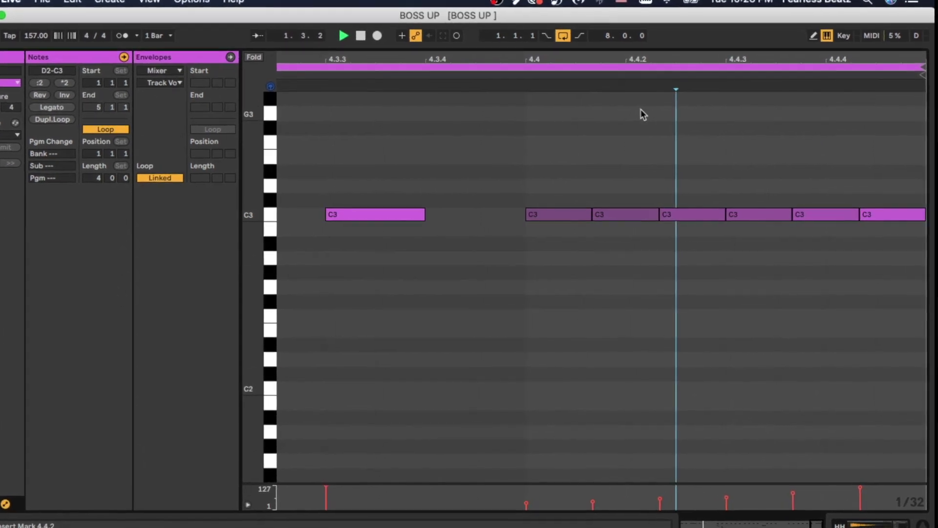
pyautogui.moveTo(635, 58); pyautogui.dragTo(635, 5)
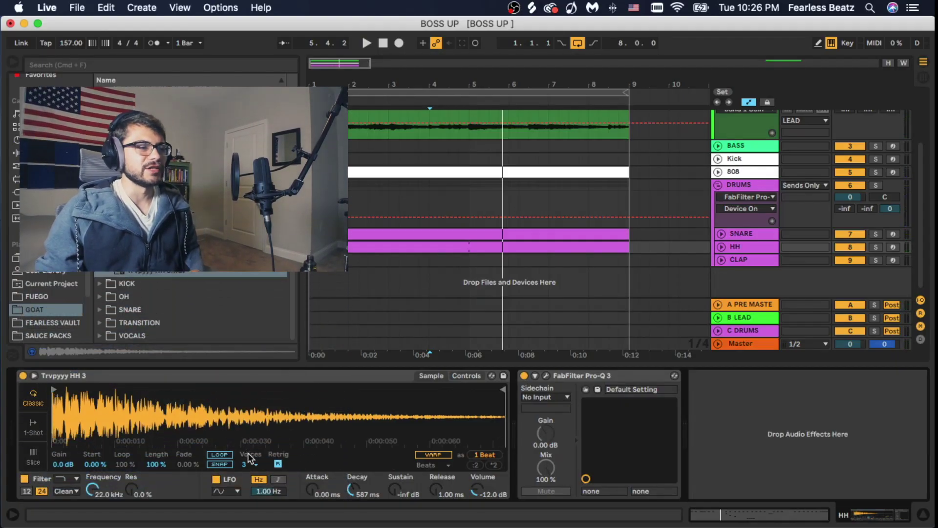
# - Set the Trvpyyy HH 3 sampler's Voices to 3
pyautogui.click(248, 463)
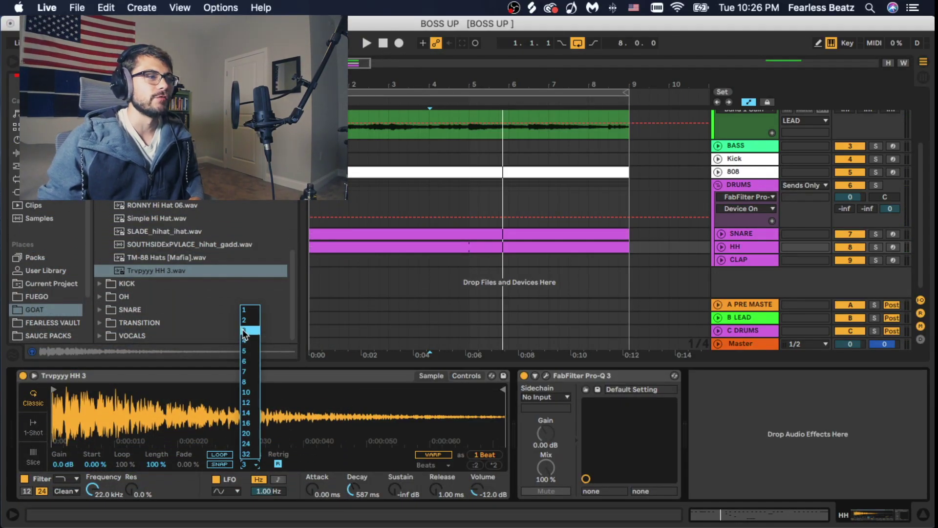
pyautogui.click(244, 332)
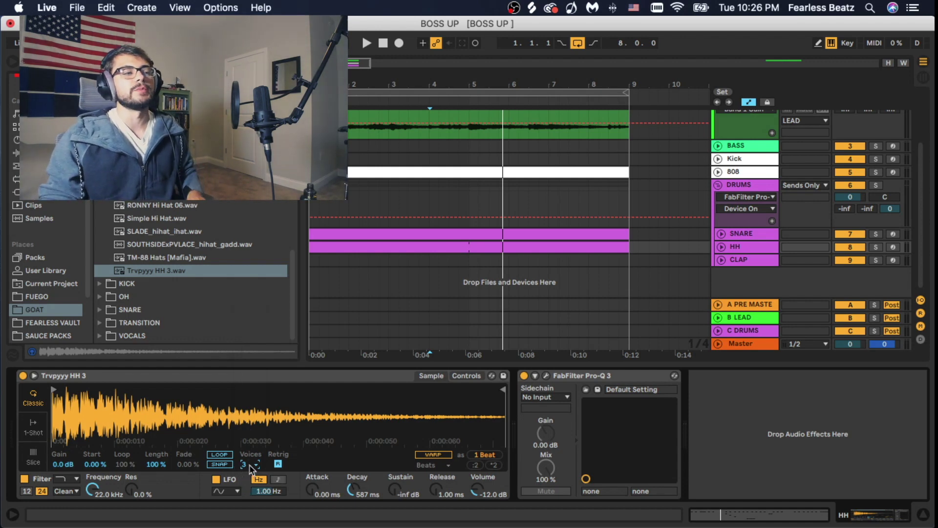
pyautogui.click(250, 466)
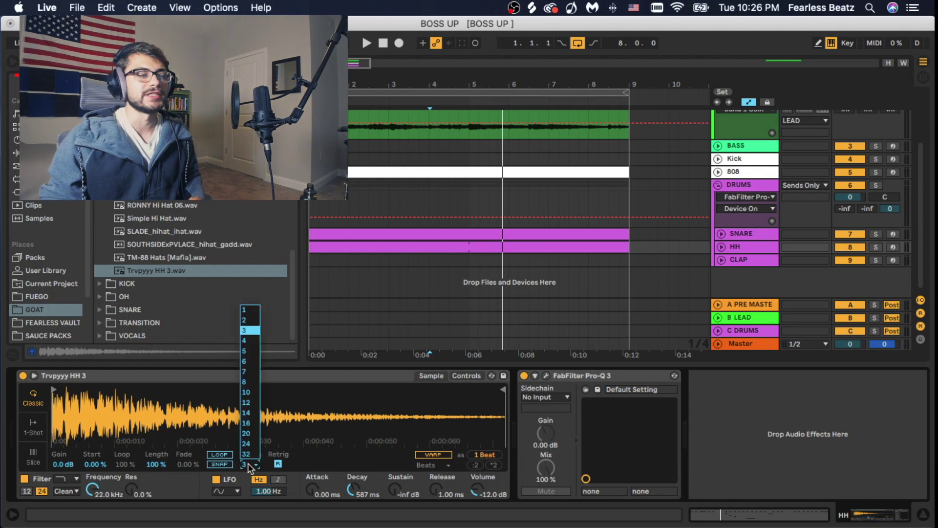
pyautogui.click(250, 331)
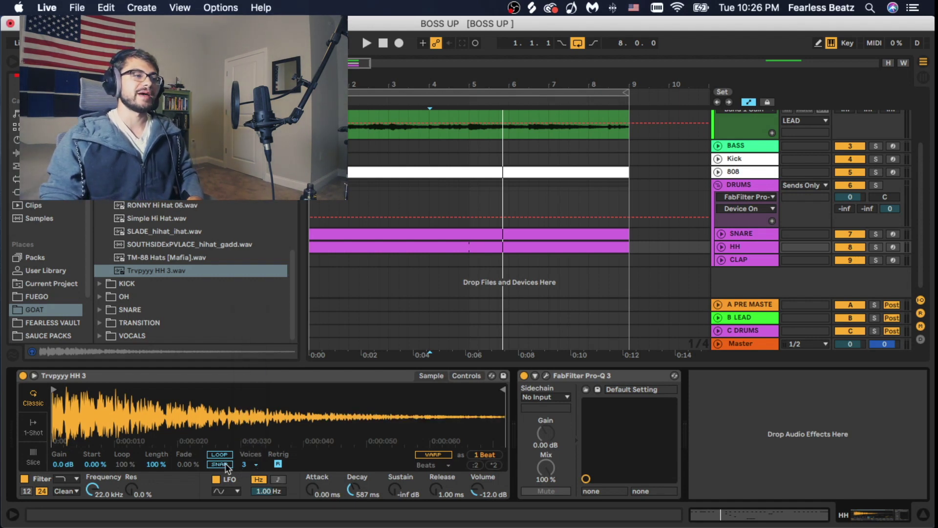
# - Try the Snap option on the Trvpyyy HH 3 sample, and switch it back off
pyautogui.click(226, 465)
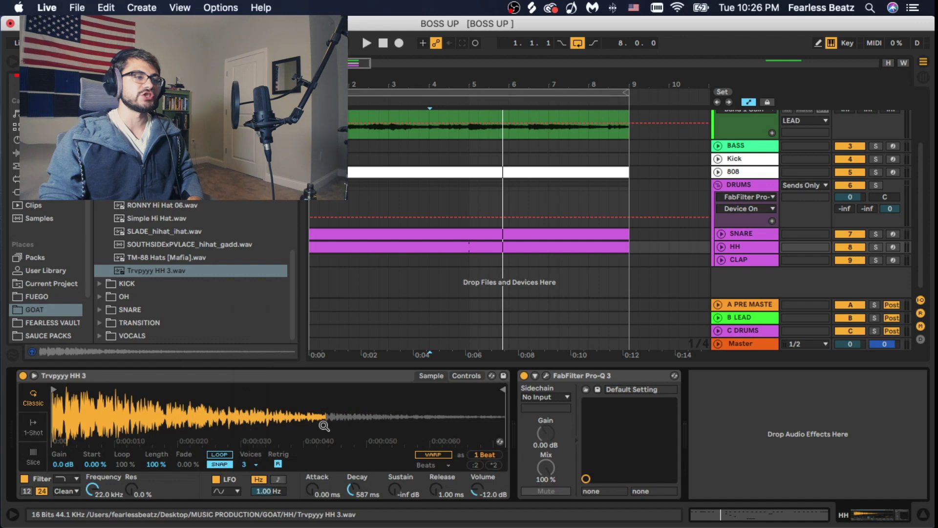
pyautogui.click(212, 465)
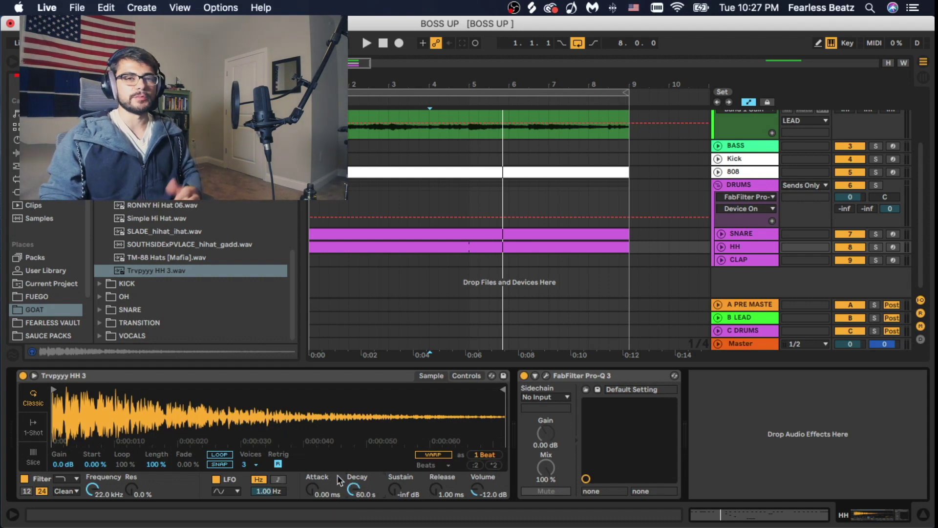
# - Audition different decay lengths on the Trvpyyy HH 3 sampler against the beat, and set Decay to 451 ms
pyautogui.press('space')
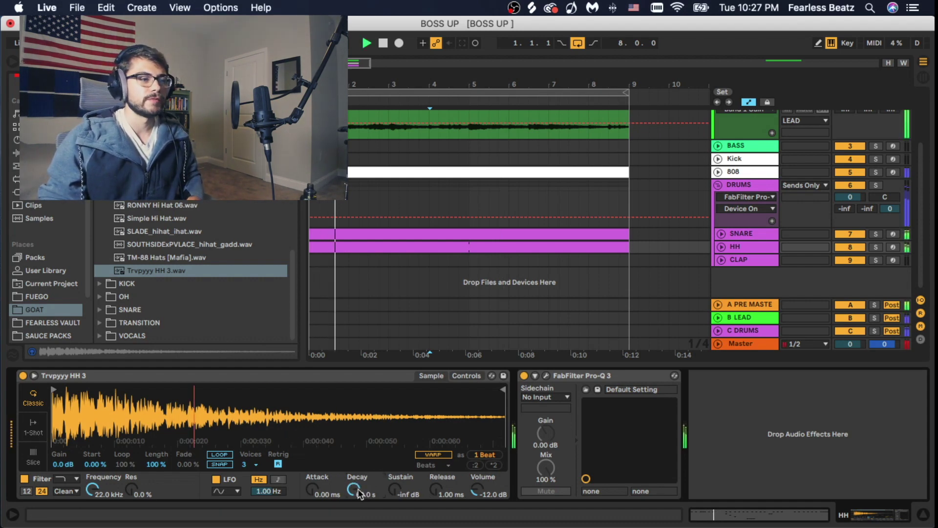
pyautogui.press('space')
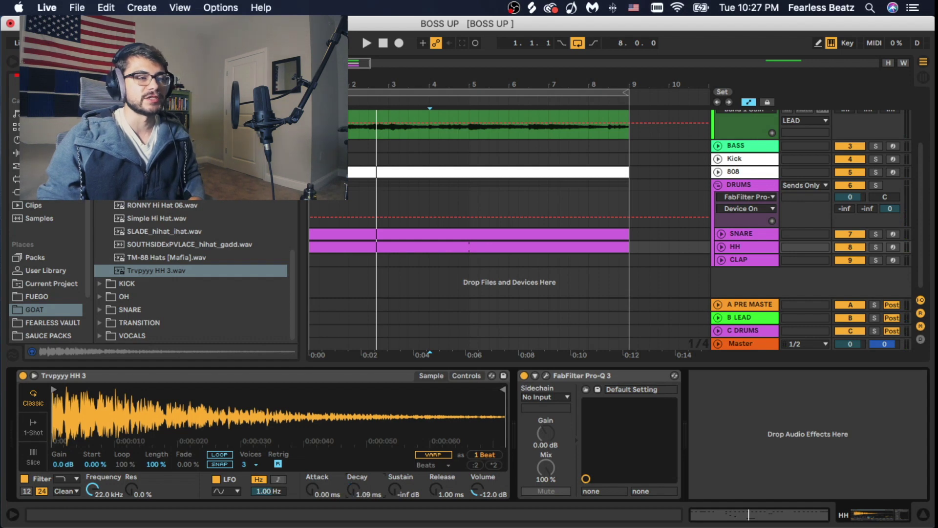
pyautogui.moveTo(353, 488); pyautogui.dragTo(353, 437)
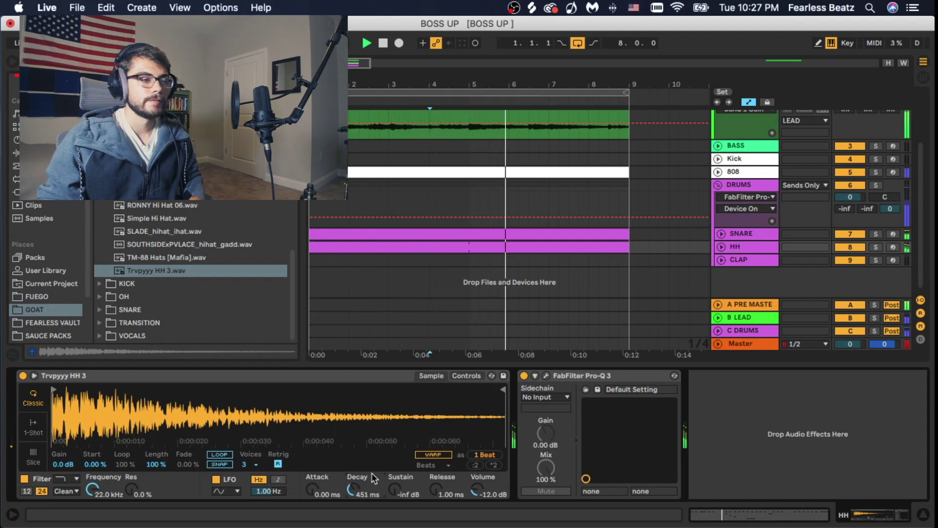